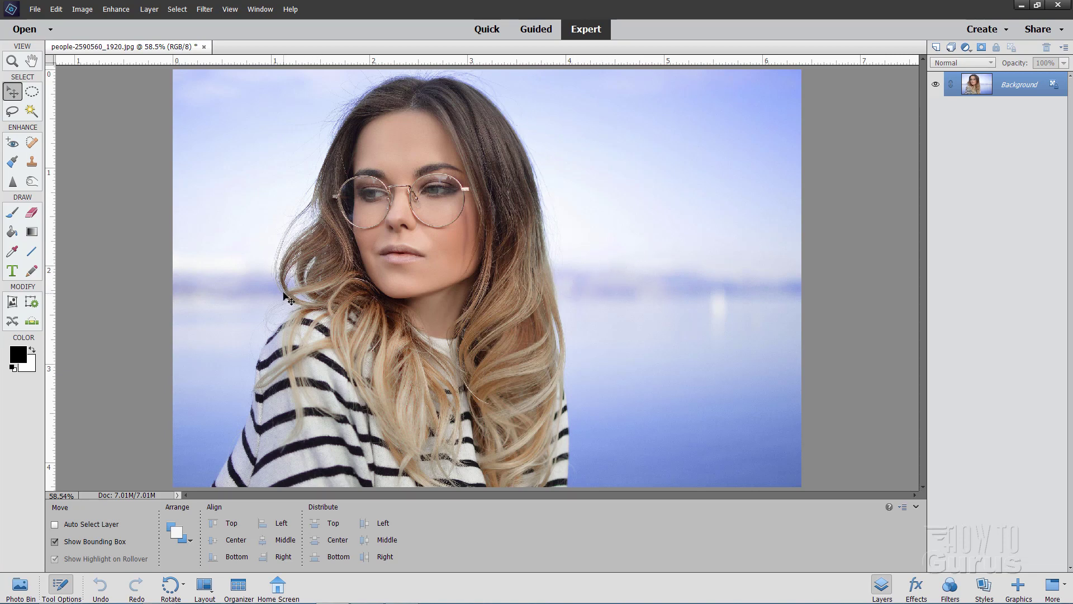
Draw a New-mode Lasso outline around the woman's hair and shoulders along the photo's bottom edge
{"action": "left_click", "coordinate": [13, 115]}
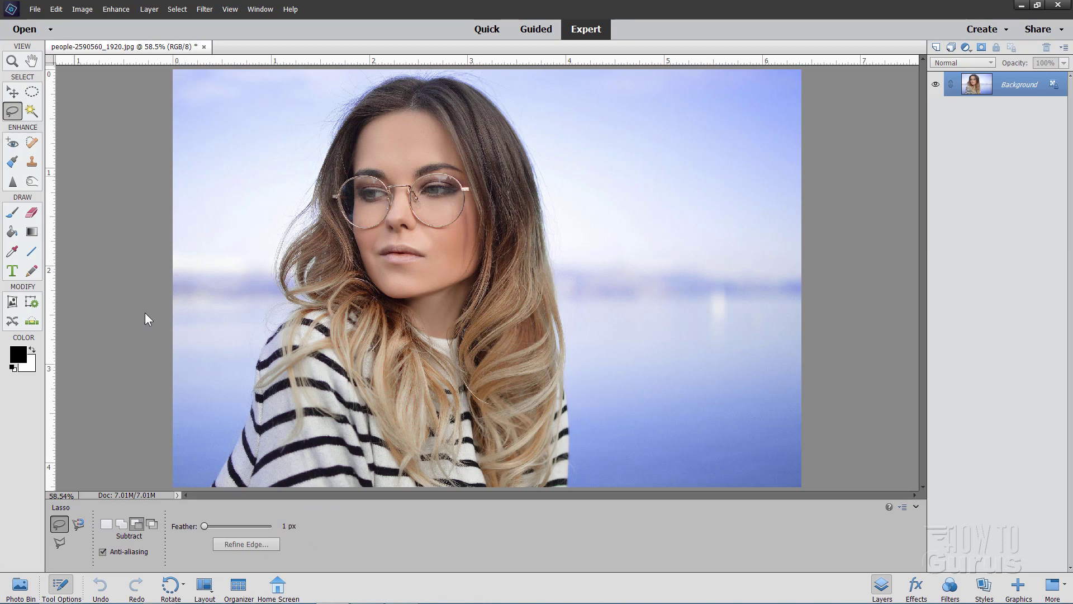
{"action": "left_click", "coordinate": [106, 524]}
{"action": "mouse_move", "coordinate": [315, 178]}
{"action": "left_mouse_down"}
{"action": "mouse_move", "coordinate": [265, 258]}
{"action": "mouse_move", "coordinate": [283, 309]}
{"action": "mouse_move", "coordinate": [254, 346]}
{"action": "left_mouse_up"}
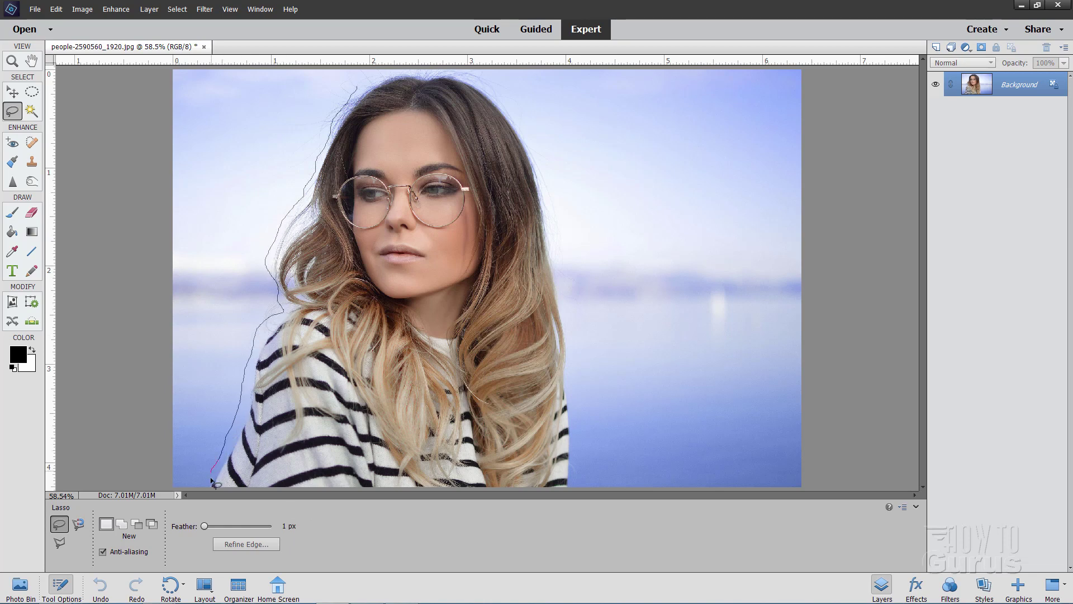
{"action": "mouse_move", "coordinate": [212, 482]}
{"action": "left_mouse_down"}
{"action": "mouse_move", "coordinate": [290, 502]}
{"action": "mouse_move", "coordinate": [467, 514]}
{"action": "mouse_move", "coordinate": [552, 501]}
{"action": "mouse_move", "coordinate": [574, 476]}
{"action": "mouse_move", "coordinate": [576, 433]}
{"action": "left_mouse_up"}
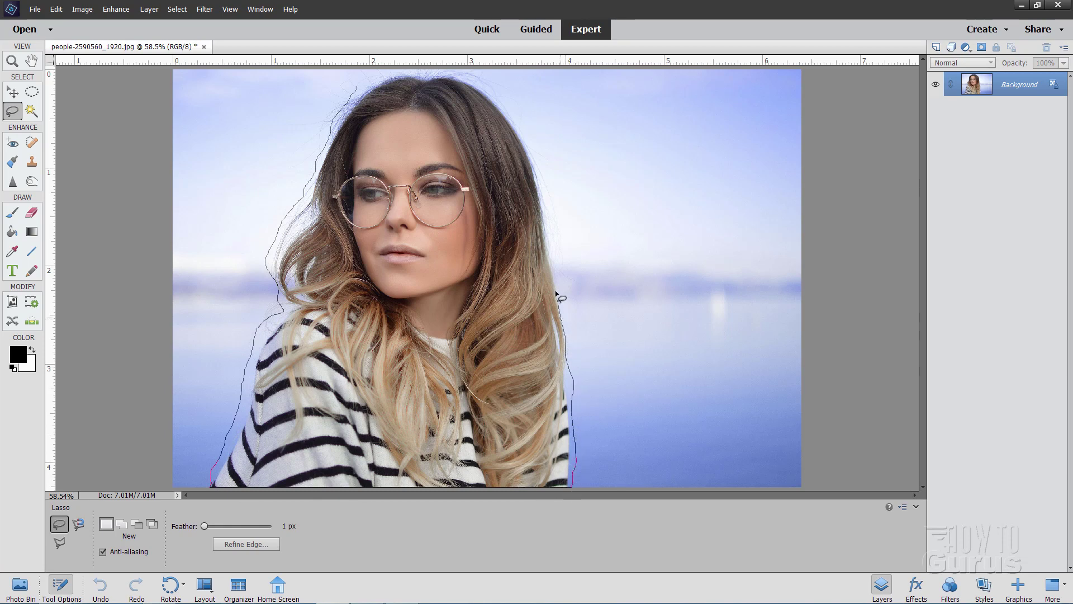
{"action": "left_click_drag", "start_coordinate": [546, 224], "coordinate": [527, 141]}
{"action": "mouse_move", "coordinate": [501, 103]}
{"action": "left_mouse_down"}
{"action": "mouse_move", "coordinate": [468, 75]}
{"action": "mouse_move", "coordinate": [416, 76]}
{"action": "left_mouse_up"}
{"action": "left_click_drag", "start_coordinate": [356, 94], "coordinate": [357, 95]}
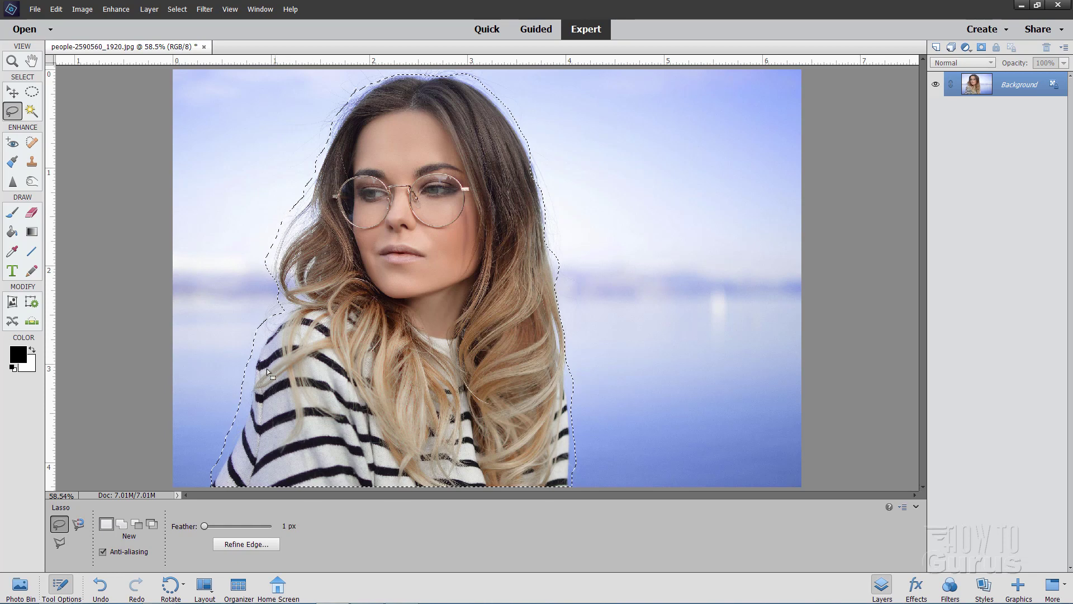
Open Refine Edge, keep the View on Overlay, and enable Smart Radius
{"action": "left_click", "coordinate": [243, 545]}
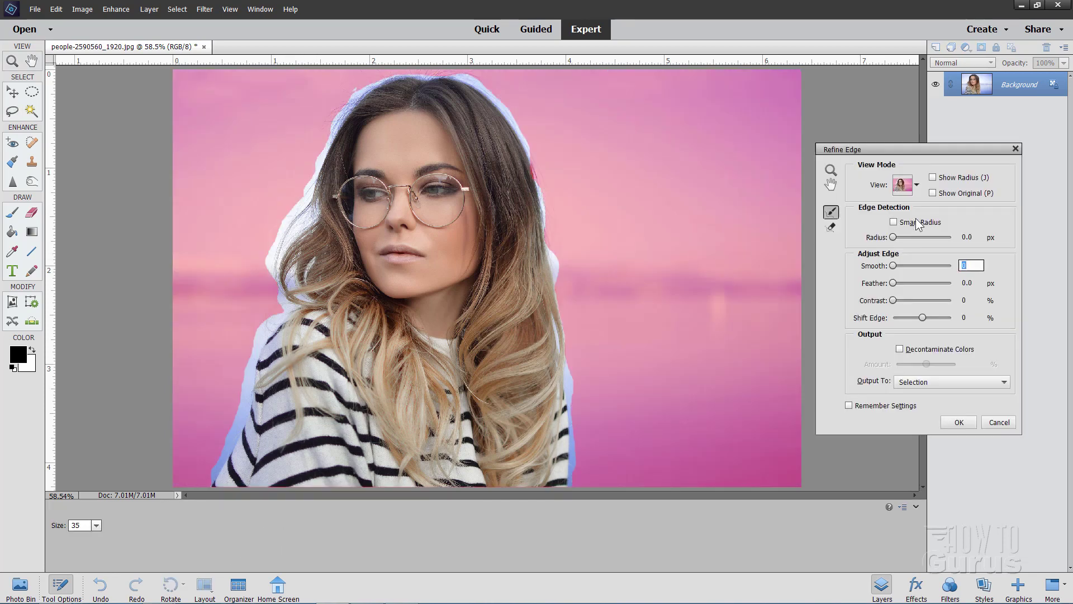
{"action": "left_click", "coordinate": [917, 186]}
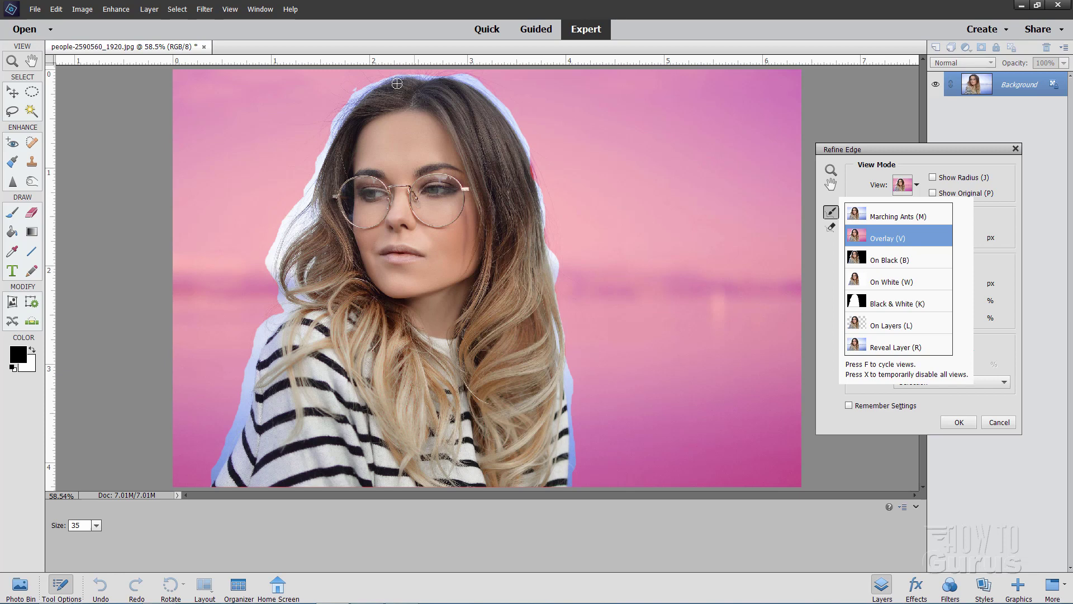
{"action": "left_click", "coordinate": [917, 195]}
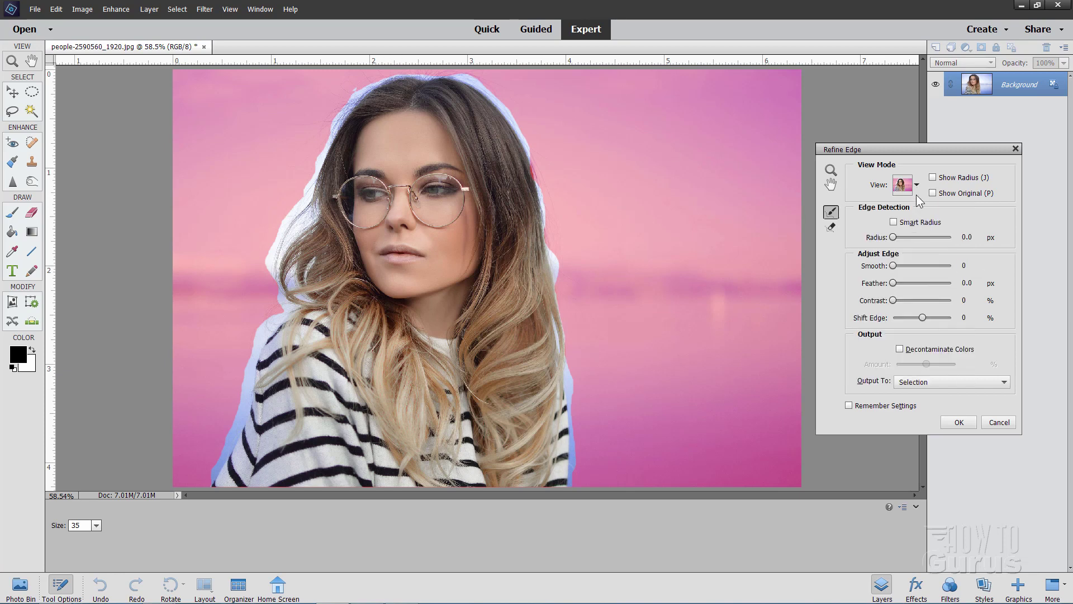
{"action": "left_click", "coordinate": [893, 223]}
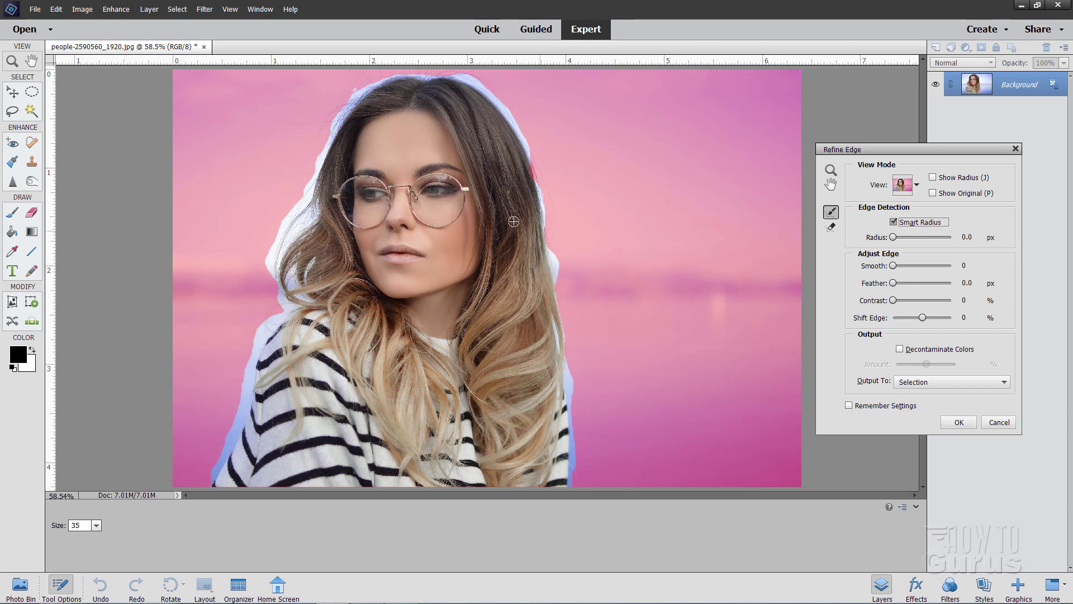
Brush the Refine Radius tool along the top and left hair edges, including the outer strands and left shoulder
{"action": "mouse_move", "coordinate": [349, 123]}
{"action": "left_mouse_down"}
{"action": "mouse_move", "coordinate": [339, 110]}
{"action": "mouse_move", "coordinate": [361, 86]}
{"action": "mouse_move", "coordinate": [292, 210]}
{"action": "left_mouse_up"}
{"action": "left_click_drag", "start_coordinate": [353, 98], "coordinate": [303, 198]}
{"action": "mouse_move", "coordinate": [359, 96]}
{"action": "left_mouse_down"}
{"action": "mouse_move", "coordinate": [316, 171]}
{"action": "mouse_move", "coordinate": [315, 197]}
{"action": "mouse_move", "coordinate": [274, 238]}
{"action": "mouse_move", "coordinate": [264, 283]}
{"action": "left_mouse_up"}
{"action": "mouse_move", "coordinate": [305, 209]}
{"action": "left_mouse_down"}
{"action": "mouse_move", "coordinate": [274, 246]}
{"action": "mouse_move", "coordinate": [273, 279]}
{"action": "mouse_move", "coordinate": [302, 210]}
{"action": "mouse_move", "coordinate": [275, 273]}
{"action": "left_mouse_up"}
{"action": "left_click_drag", "start_coordinate": [316, 187], "coordinate": [285, 249]}
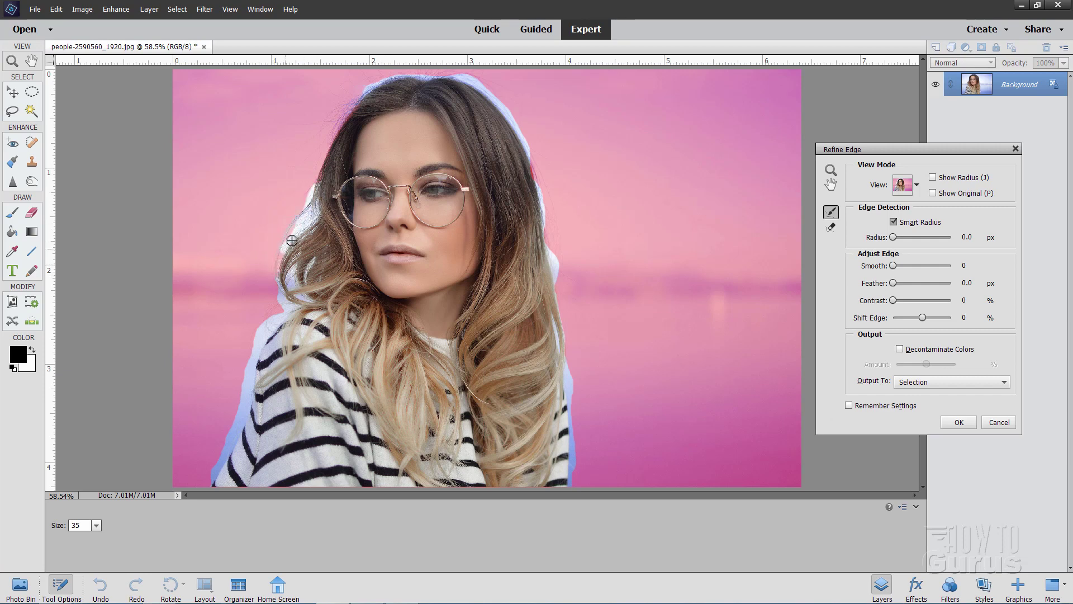
{"action": "left_click_drag", "start_coordinate": [319, 187], "coordinate": [298, 240]}
{"action": "mouse_move", "coordinate": [265, 300]}
{"action": "left_mouse_down"}
{"action": "mouse_move", "coordinate": [279, 272]}
{"action": "mouse_move", "coordinate": [289, 313]}
{"action": "mouse_move", "coordinate": [267, 264]}
{"action": "mouse_move", "coordinate": [293, 299]}
{"action": "mouse_move", "coordinate": [319, 306]}
{"action": "mouse_move", "coordinate": [289, 269]}
{"action": "mouse_move", "coordinate": [290, 249]}
{"action": "mouse_move", "coordinate": [287, 264]}
{"action": "mouse_move", "coordinate": [302, 300]}
{"action": "mouse_move", "coordinate": [313, 260]}
{"action": "mouse_move", "coordinate": [305, 234]}
{"action": "mouse_move", "coordinate": [310, 285]}
{"action": "left_mouse_up"}
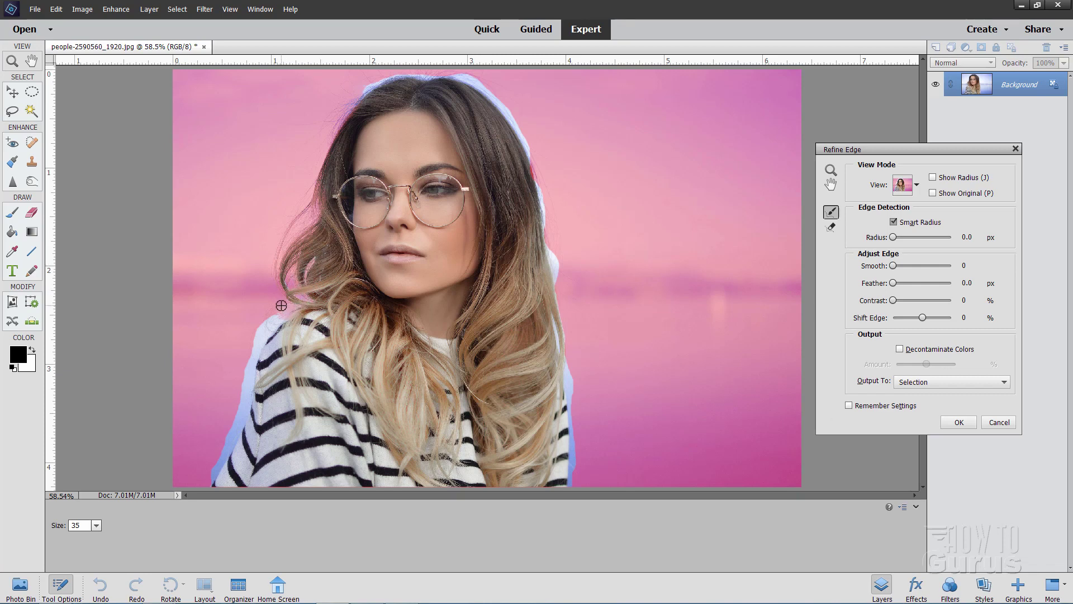
{"action": "mouse_move", "coordinate": [281, 305]}
{"action": "left_mouse_down"}
{"action": "mouse_move", "coordinate": [248, 353]}
{"action": "mouse_move", "coordinate": [239, 378]}
{"action": "mouse_move", "coordinate": [277, 317]}
{"action": "mouse_move", "coordinate": [242, 385]}
{"action": "mouse_move", "coordinate": [272, 364]}
{"action": "mouse_move", "coordinate": [282, 321]}
{"action": "mouse_move", "coordinate": [206, 480]}
{"action": "mouse_move", "coordinate": [251, 382]}
{"action": "mouse_move", "coordinate": [211, 477]}
{"action": "mouse_move", "coordinate": [249, 386]}
{"action": "left_mouse_up"}
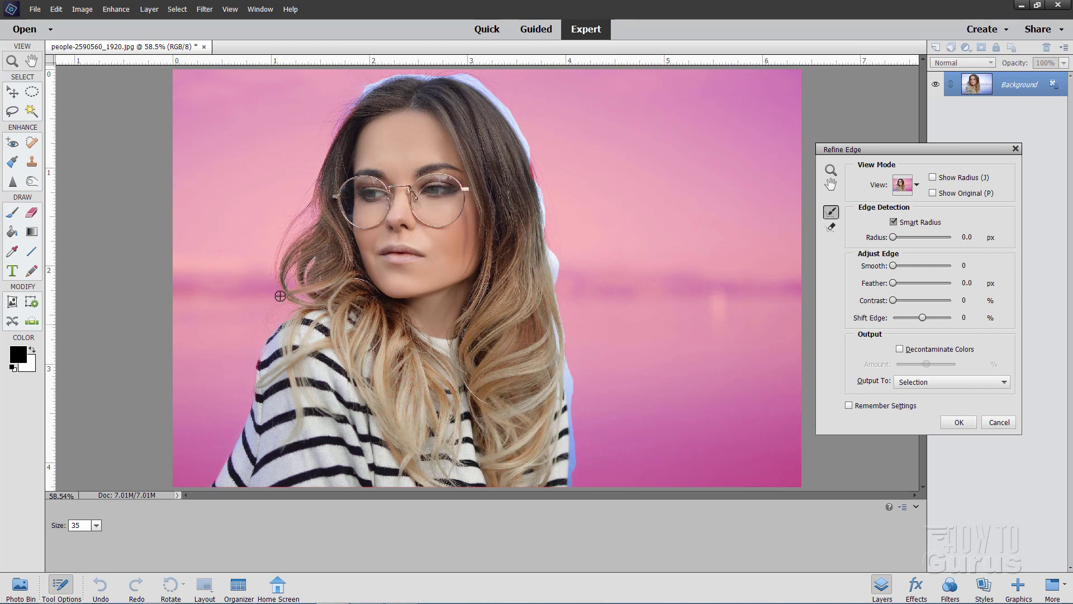
Brush the Refine Radius tool across the top of her head and down the right hair edge to the shoulder
{"action": "mouse_move", "coordinate": [351, 100]}
{"action": "left_mouse_down"}
{"action": "mouse_move", "coordinate": [406, 74]}
{"action": "mouse_move", "coordinate": [428, 83]}
{"action": "mouse_move", "coordinate": [365, 88]}
{"action": "mouse_move", "coordinate": [351, 107]}
{"action": "mouse_move", "coordinate": [408, 77]}
{"action": "mouse_move", "coordinate": [424, 90]}
{"action": "mouse_move", "coordinate": [440, 80]}
{"action": "mouse_move", "coordinate": [426, 71]}
{"action": "mouse_move", "coordinate": [475, 85]}
{"action": "mouse_move", "coordinate": [502, 111]}
{"action": "mouse_move", "coordinate": [429, 77]}
{"action": "mouse_move", "coordinate": [467, 81]}
{"action": "mouse_move", "coordinate": [532, 151]}
{"action": "left_mouse_up"}
{"action": "left_click_drag", "start_coordinate": [505, 102], "coordinate": [549, 237]}
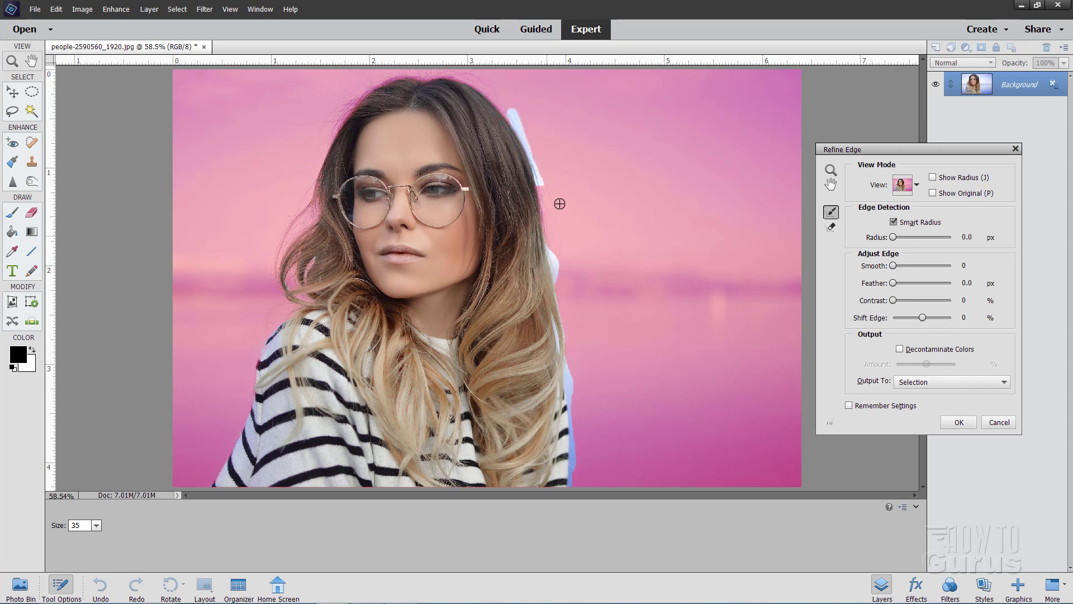
{"action": "left_click_drag", "start_coordinate": [546, 191], "coordinate": [558, 292]}
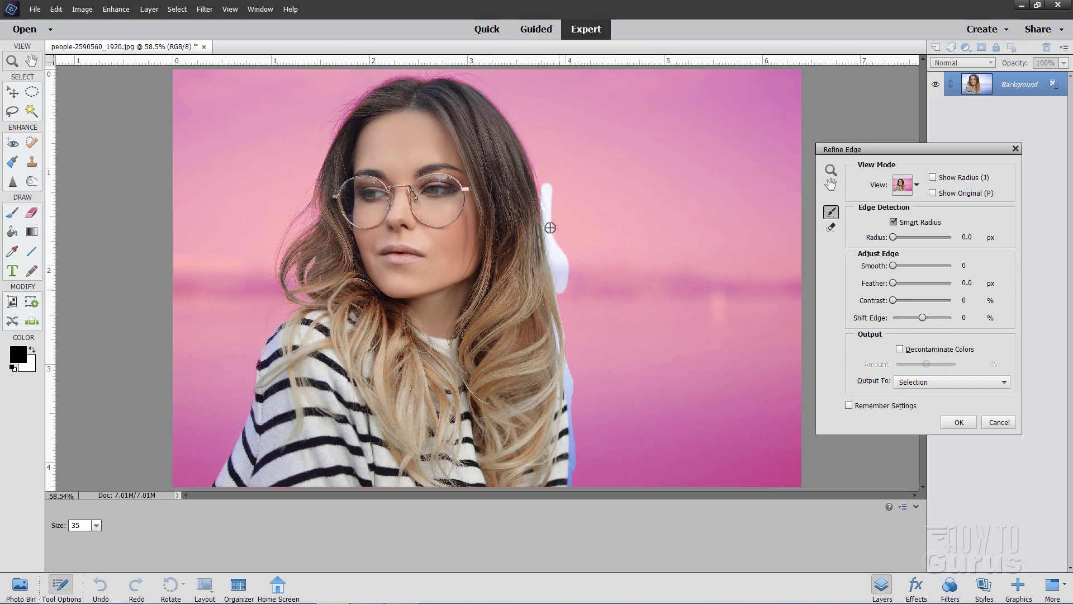
{"action": "left_click_drag", "start_coordinate": [548, 227], "coordinate": [571, 299]}
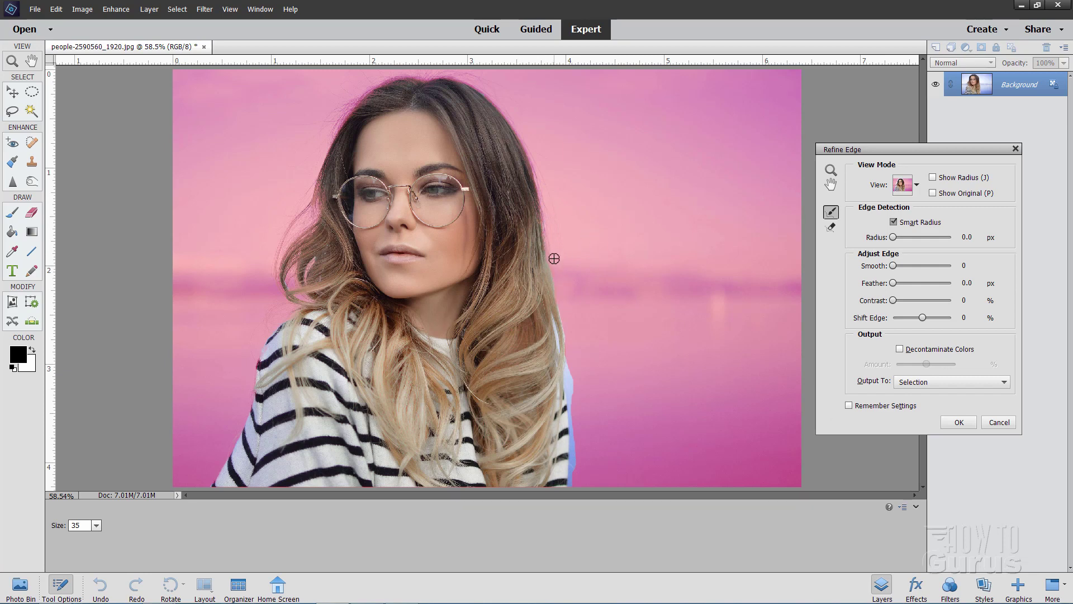
{"action": "mouse_move", "coordinate": [554, 258]}
{"action": "left_mouse_down"}
{"action": "mouse_move", "coordinate": [558, 313]}
{"action": "mouse_move", "coordinate": [580, 350]}
{"action": "mouse_move", "coordinate": [565, 349]}
{"action": "mouse_move", "coordinate": [571, 414]}
{"action": "left_mouse_up"}
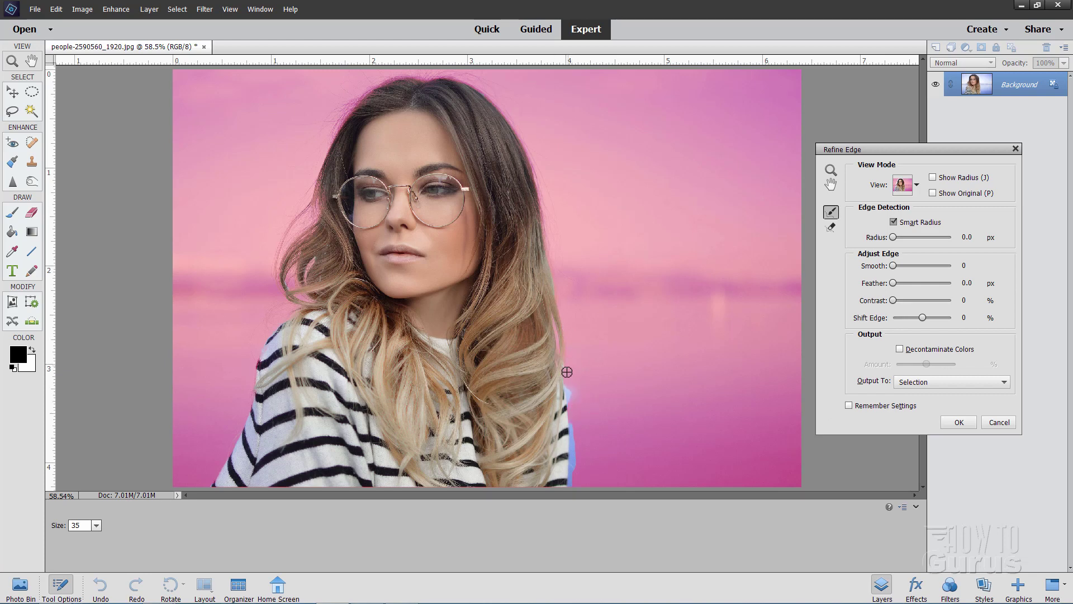
{"action": "left_click_drag", "start_coordinate": [566, 372], "coordinate": [580, 439]}
{"action": "left_click_drag", "start_coordinate": [570, 386], "coordinate": [572, 480]}
{"action": "left_click_drag", "start_coordinate": [570, 417], "coordinate": [571, 482]}
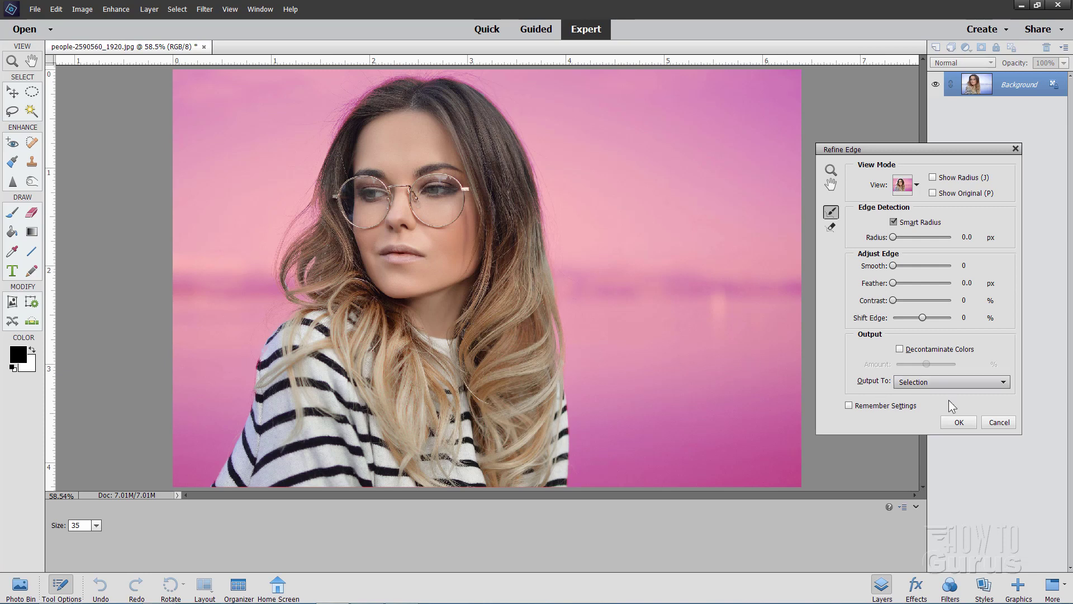
Set Output To: New Layer with Layer Mask and apply the Refine Edge result
{"action": "left_click", "coordinate": [931, 383]}
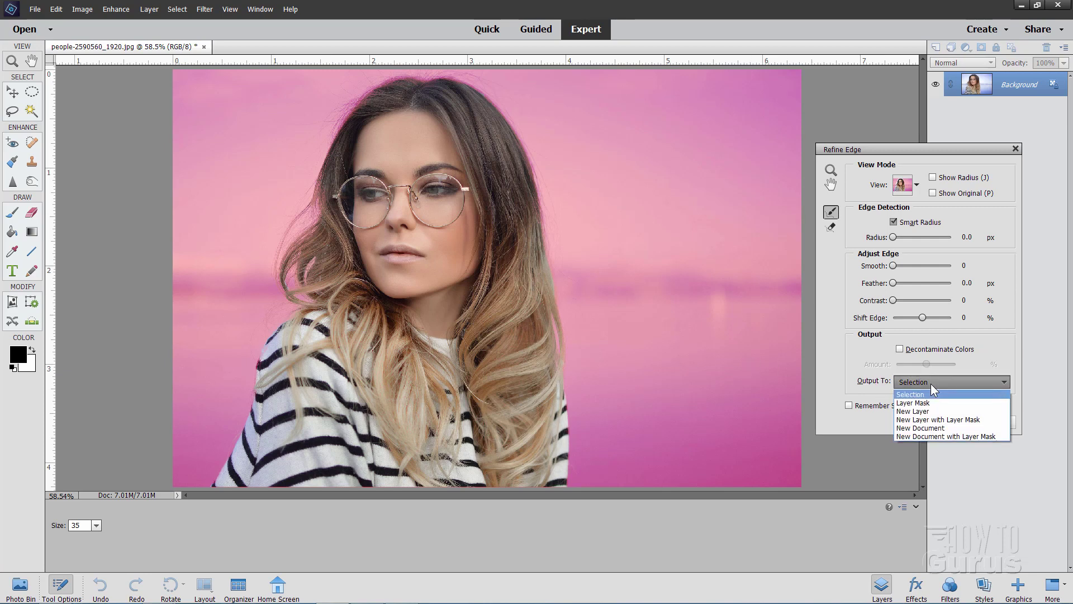
{"action": "left_click", "coordinate": [944, 420]}
{"action": "left_click", "coordinate": [960, 422]}
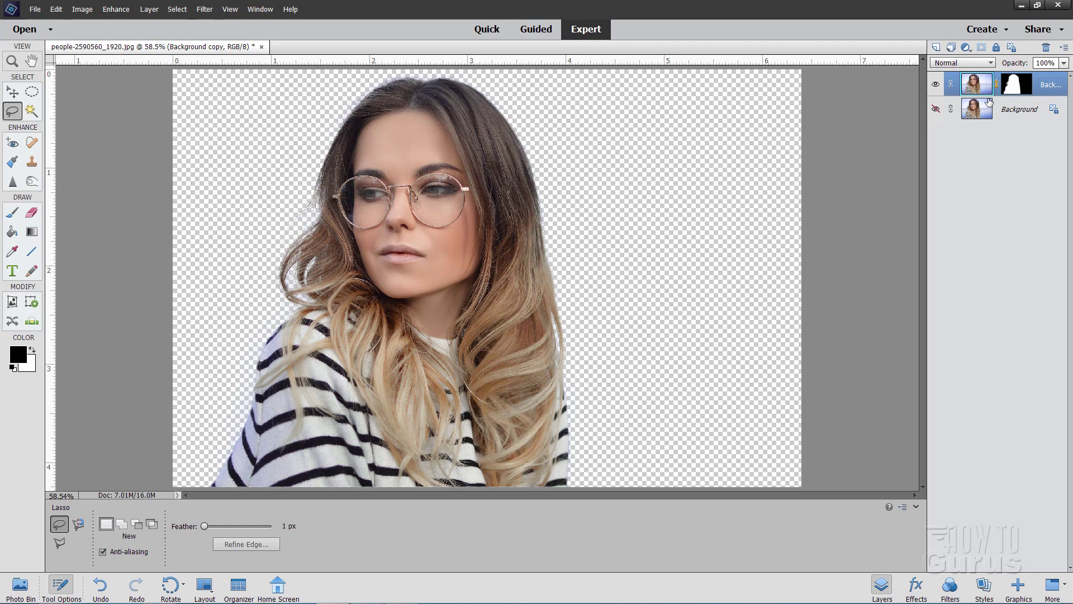
Unhide Background, duplicate it as Background copy 2, move the copy to the top, and hide it
{"action": "left_click", "coordinate": [936, 110]}
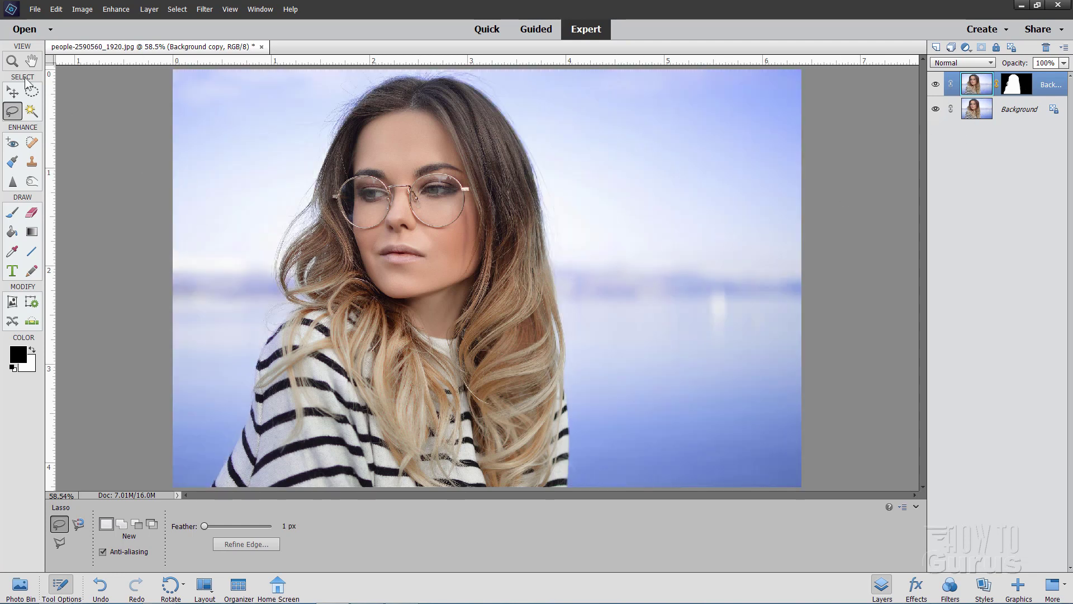
{"action": "left_click", "coordinate": [8, 94]}
{"action": "left_click", "coordinate": [983, 115]}
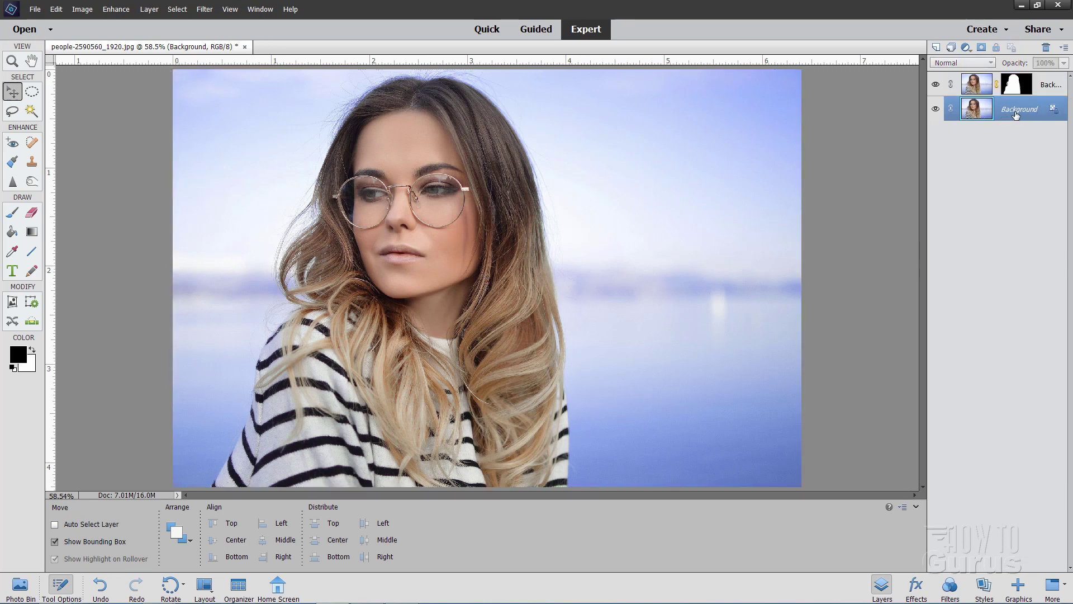
{"action": "right_click", "coordinate": [1014, 112]}
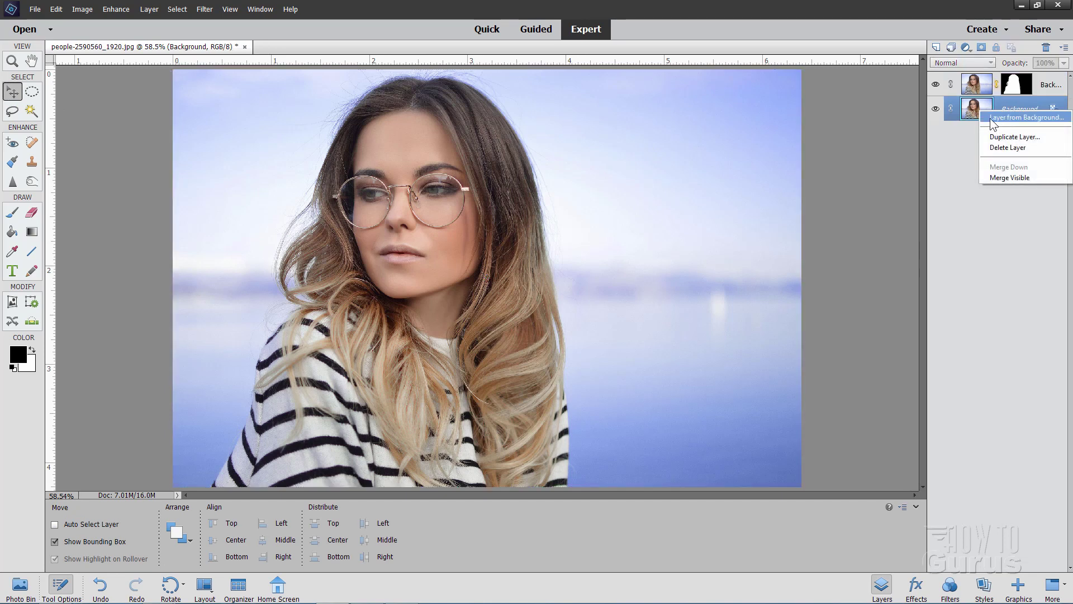
{"action": "left_click", "coordinate": [1030, 140]}
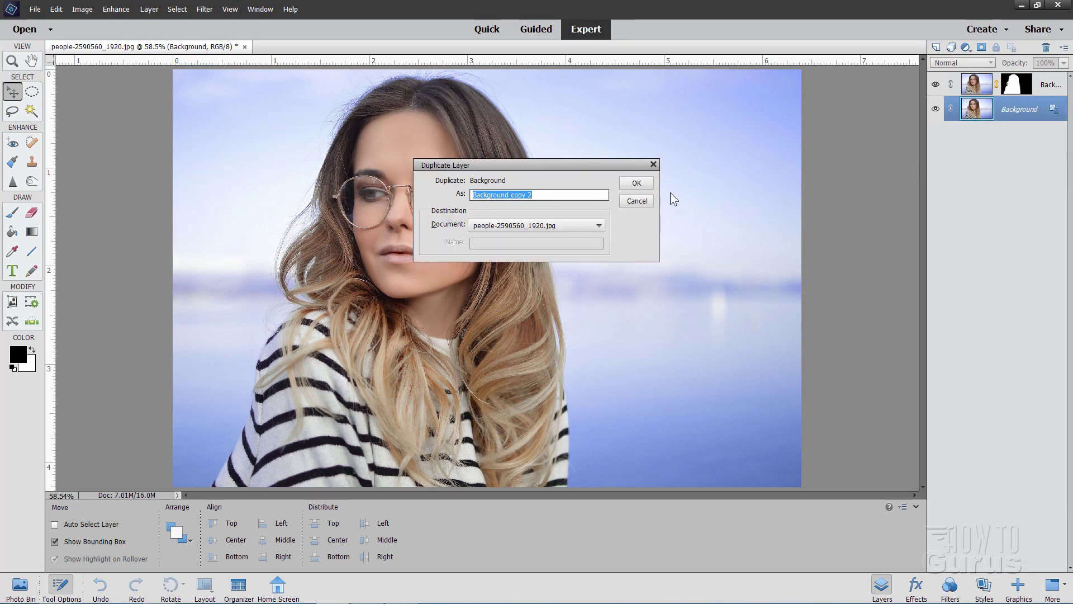
{"action": "left_click", "coordinate": [637, 180]}
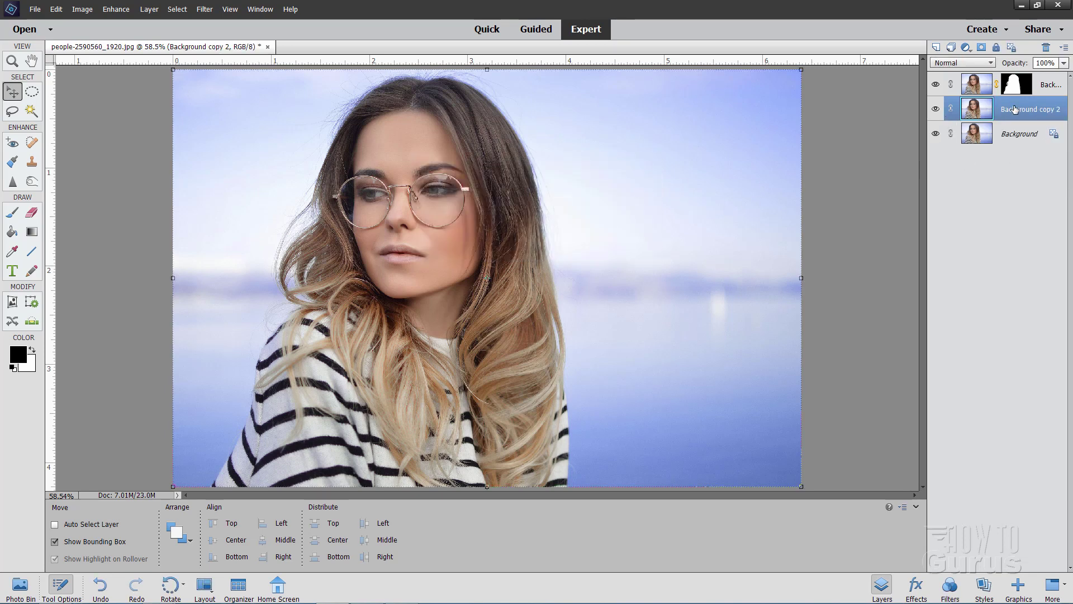
{"action": "left_click_drag", "start_coordinate": [1003, 114], "coordinate": [989, 83]}
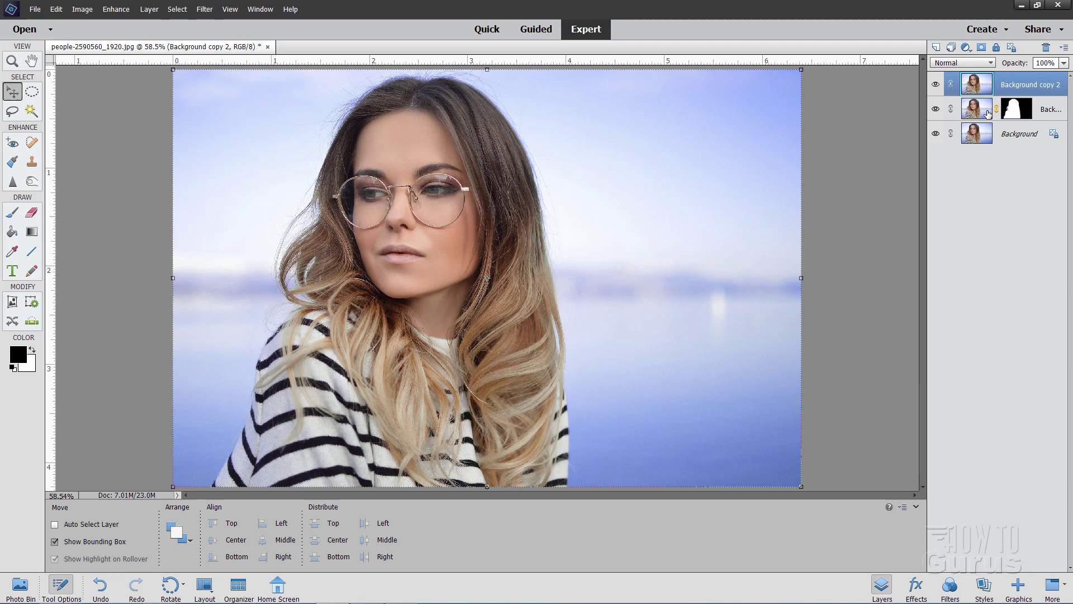
{"action": "left_click", "coordinate": [937, 85]}
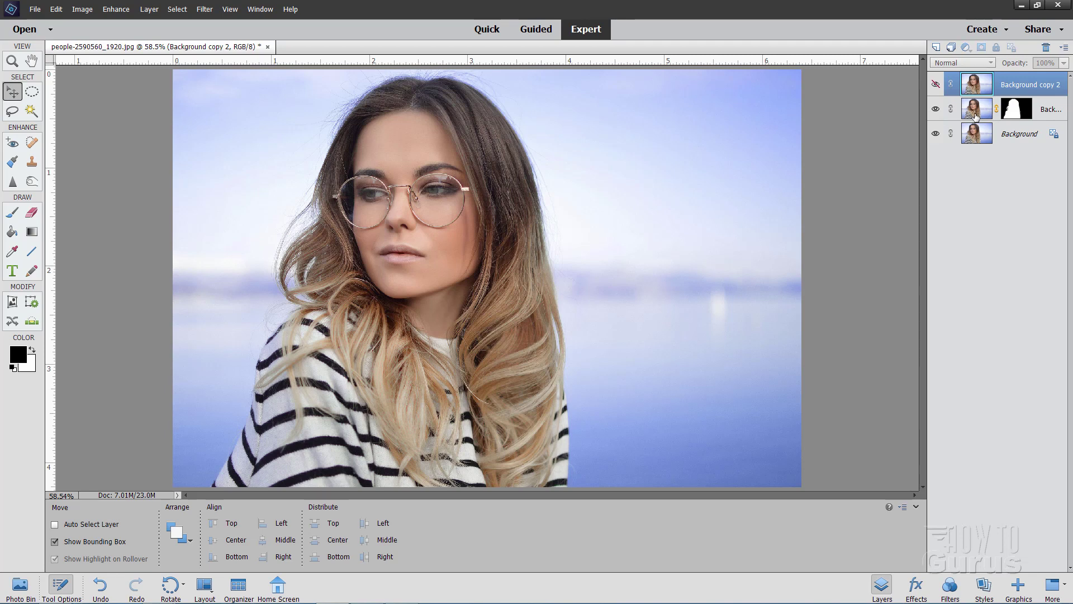
Apply Filter > Adjustments > Invert to the masked Background copy layer
{"action": "left_click", "coordinate": [975, 115]}
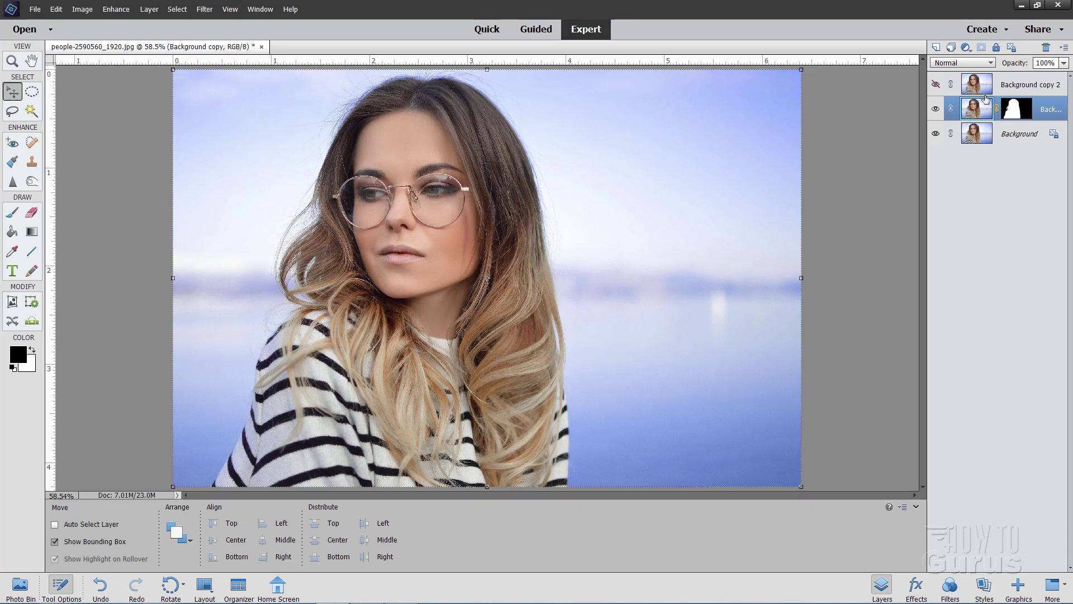
{"action": "left_click", "coordinate": [206, 10]}
{"action": "mouse_move", "coordinate": [260, 65]}
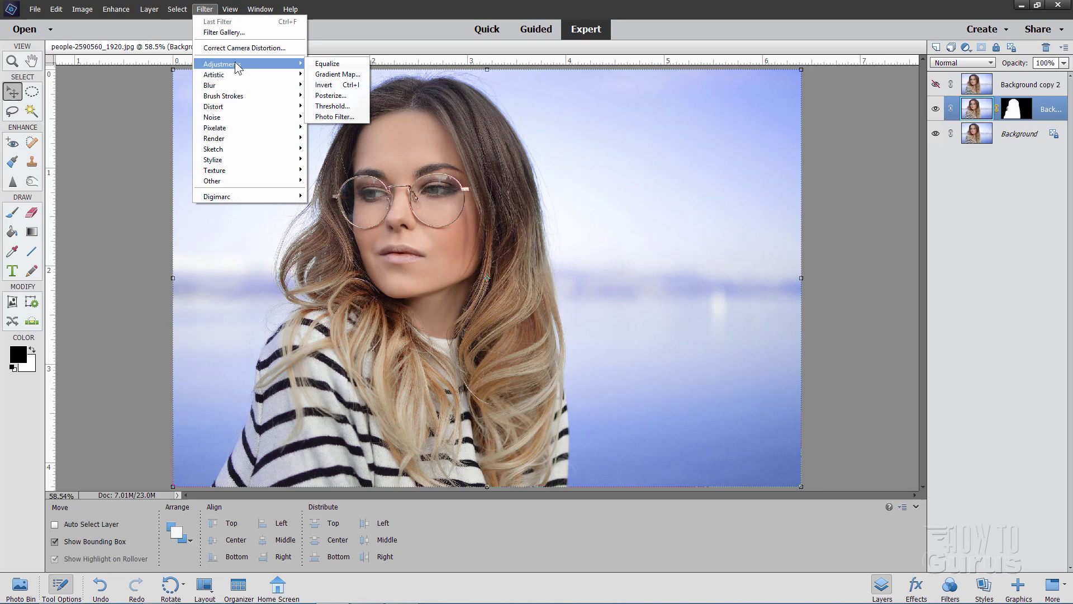
{"action": "left_click", "coordinate": [314, 87]}
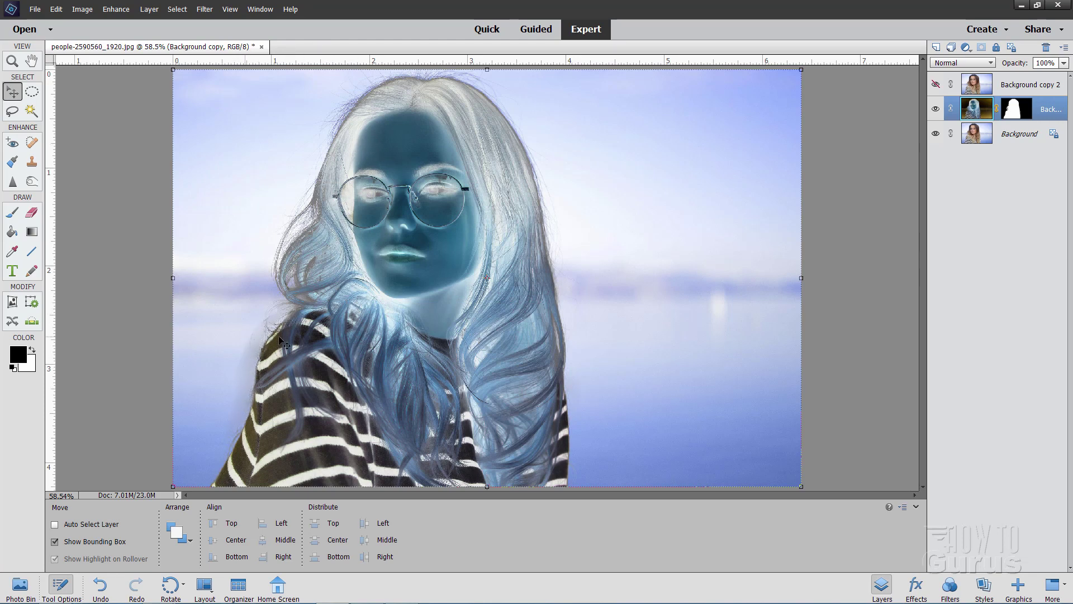
{"action": "left_click", "coordinate": [1017, 114]}
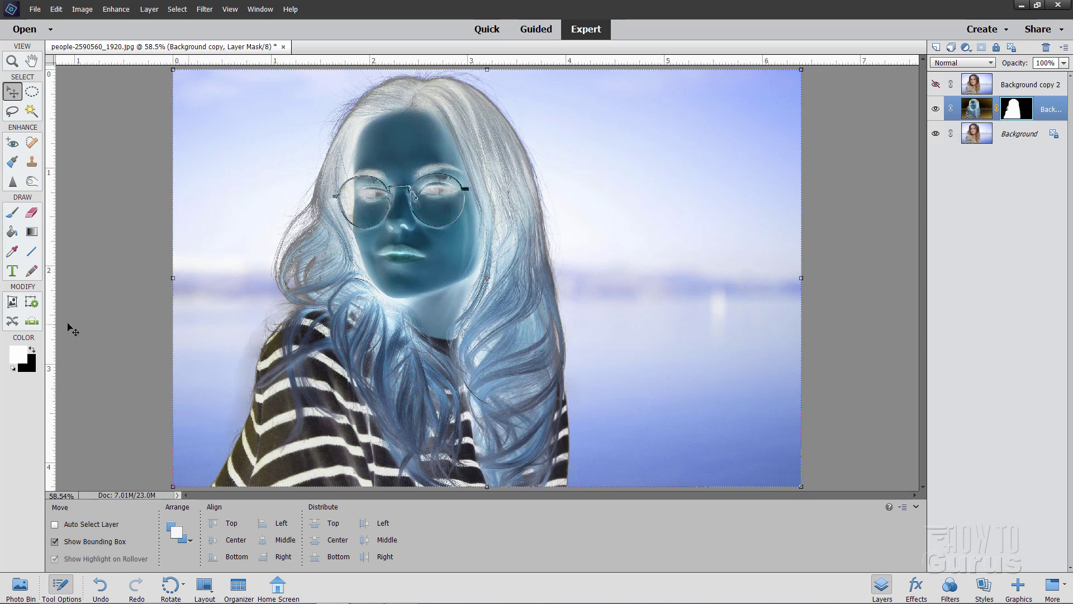
{"action": "left_click", "coordinate": [33, 350]}
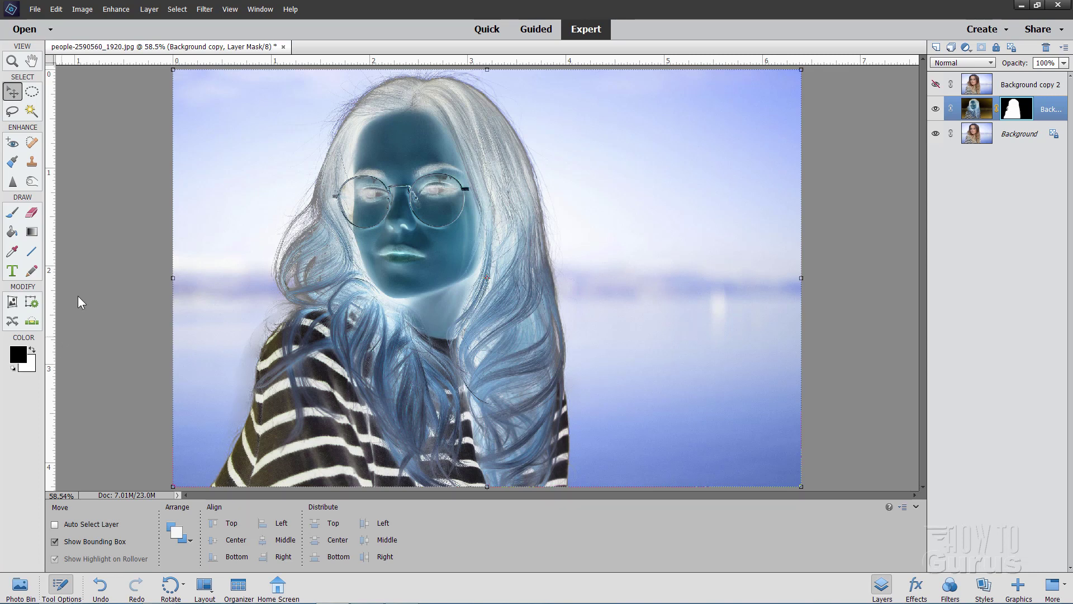
{"action": "left_click", "coordinate": [12, 213]}
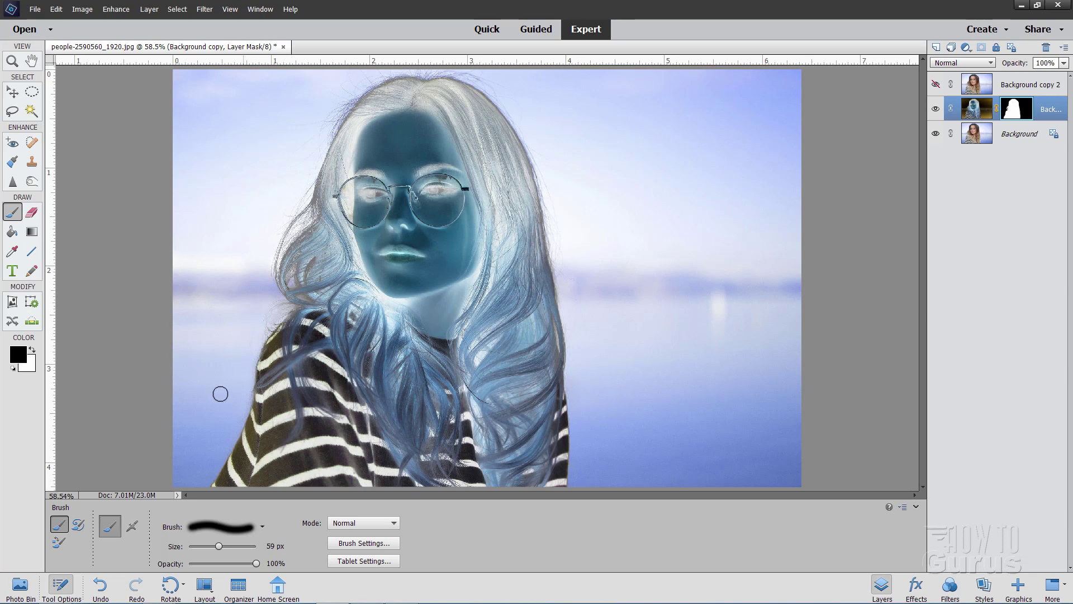
{"action": "left_click", "coordinate": [17, 96]}
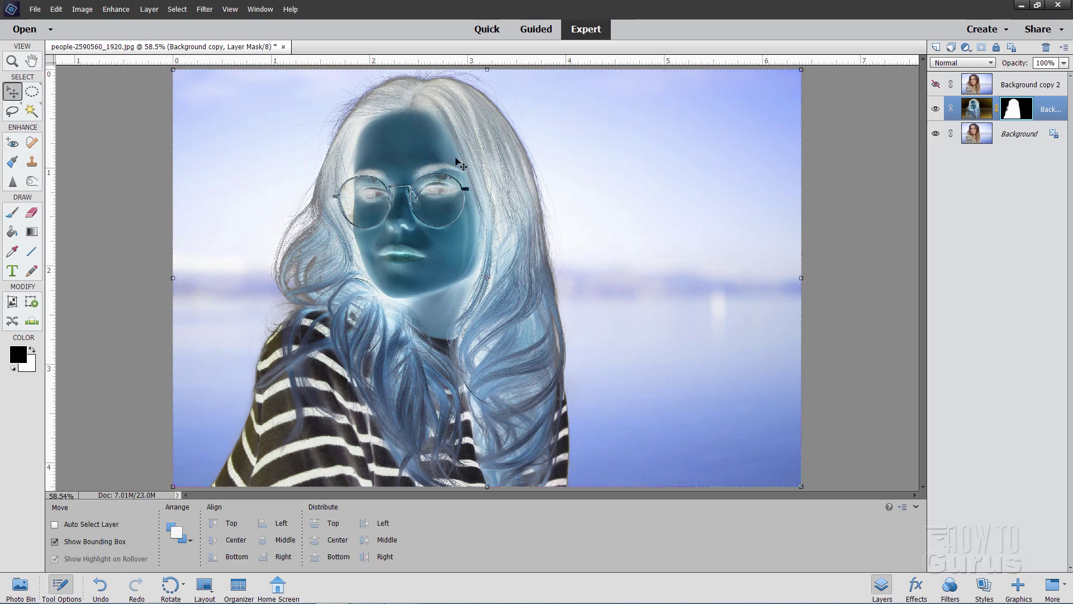
{"action": "left_click", "coordinate": [979, 109]}
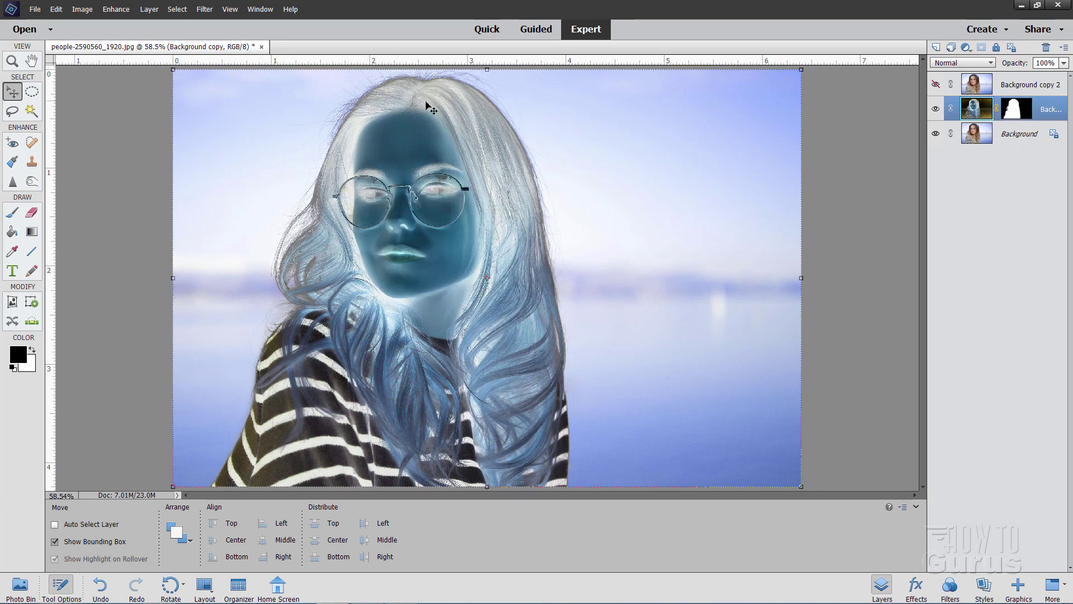
Unhide Background copy 2, Alt-drag Background copy's mask onto it, and select the new mask
{"action": "left_click", "coordinate": [936, 85]}
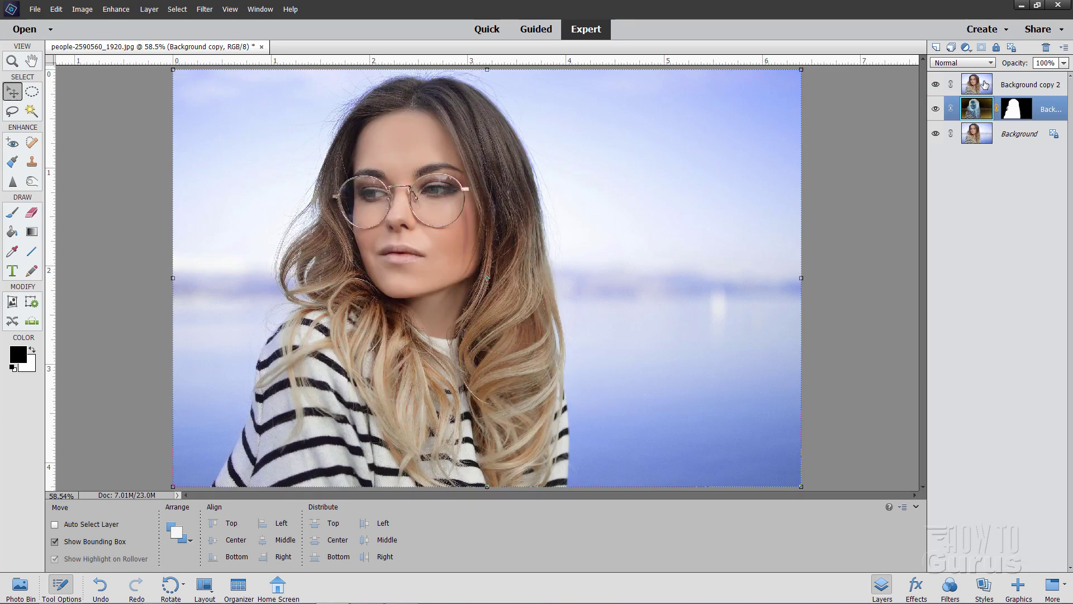
{"action": "left_click", "coordinate": [1019, 108]}
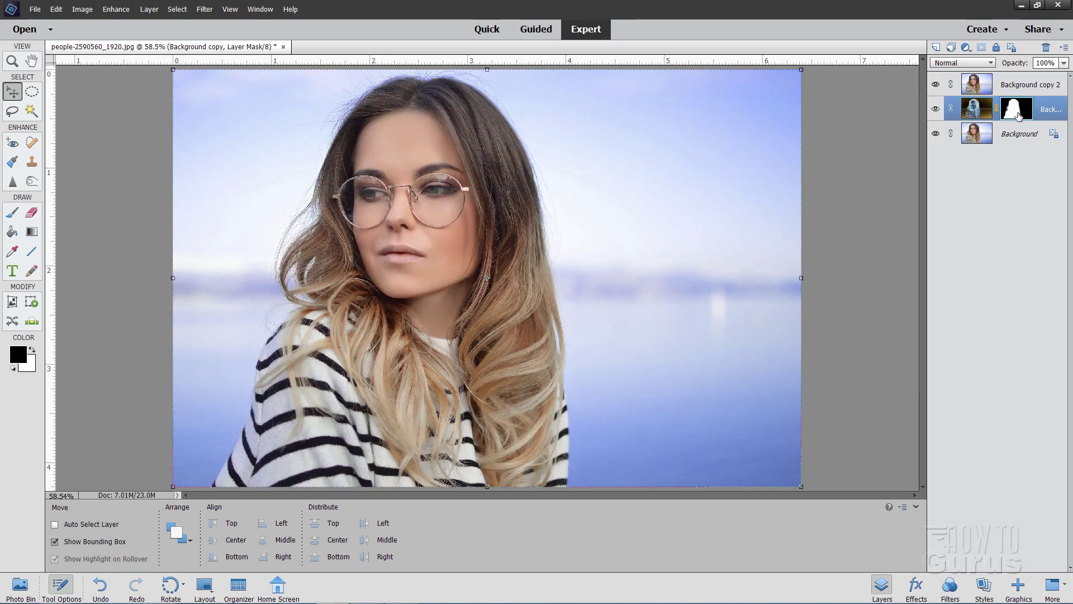
{"action": "key", "text": "alt"}
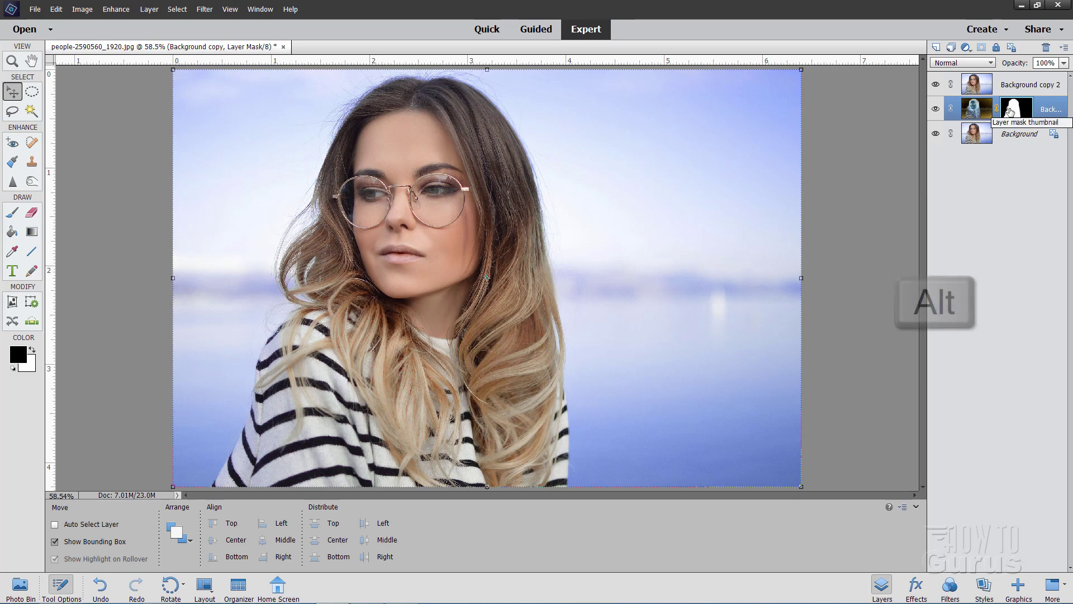
{"action": "left_click_drag", "start_coordinate": [1018, 114], "coordinate": [1018, 88]}
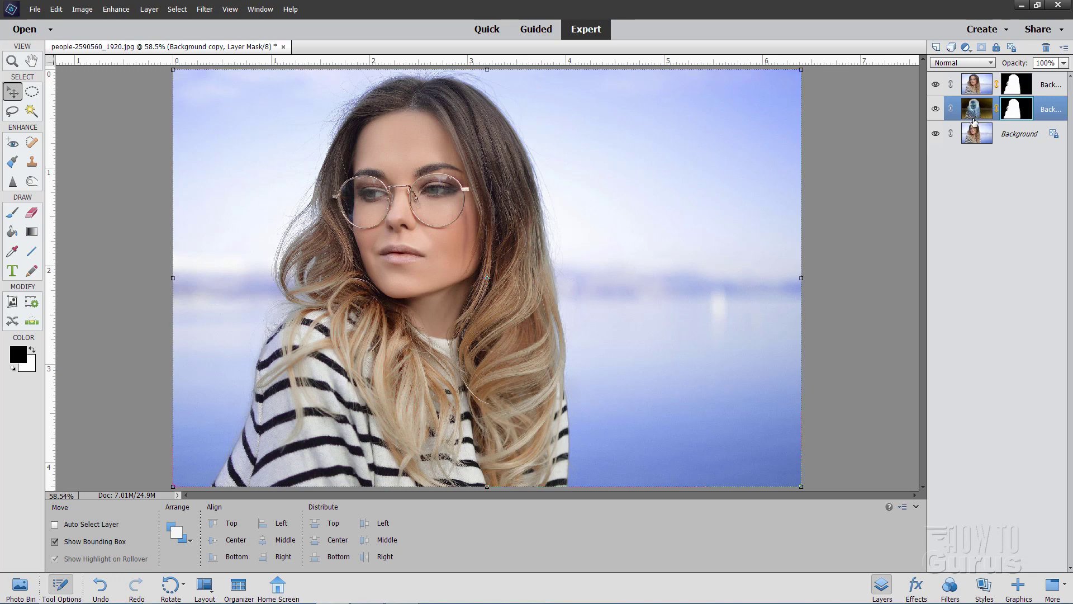
{"action": "left_click", "coordinate": [1017, 88]}
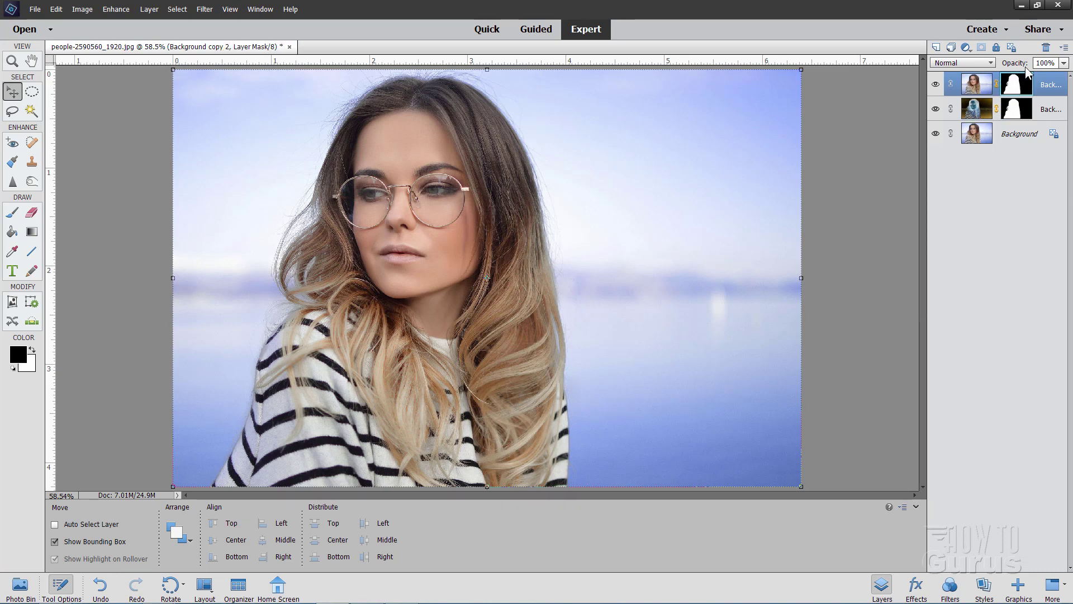
Paint black with an 85 px brush on Background copy 2's mask over the right-side hair
{"action": "left_click", "coordinate": [11, 214]}
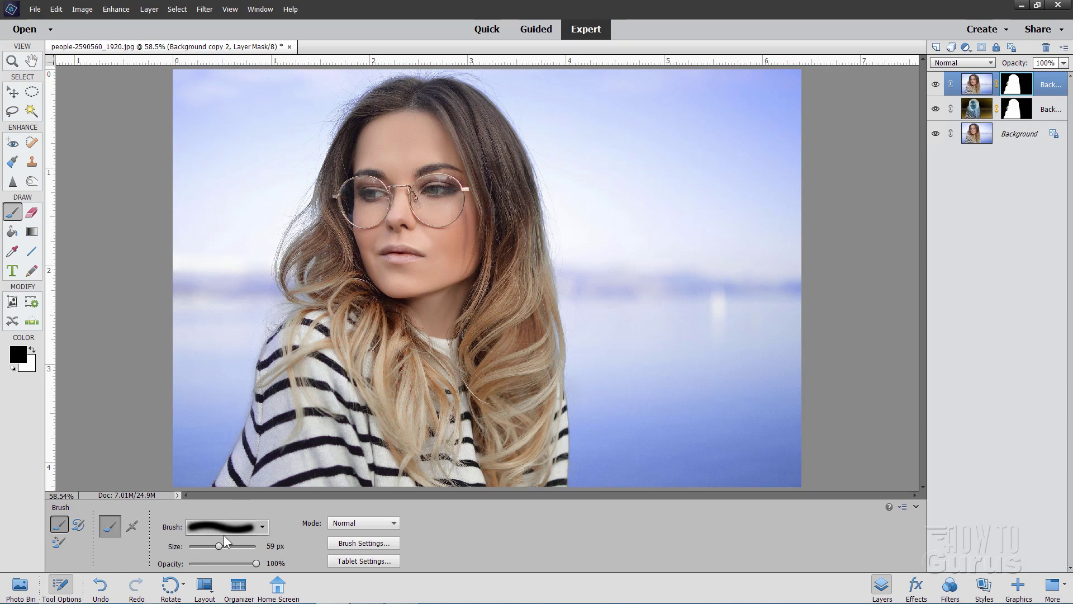
{"action": "left_click_drag", "start_coordinate": [221, 546], "coordinate": [226, 545]}
{"action": "mouse_move", "coordinate": [509, 132]}
{"action": "left_mouse_down"}
{"action": "mouse_move", "coordinate": [539, 215]}
{"action": "mouse_move", "coordinate": [516, 138]}
{"action": "mouse_move", "coordinate": [515, 152]}
{"action": "mouse_move", "coordinate": [474, 144]}
{"action": "mouse_move", "coordinate": [491, 225]}
{"action": "mouse_move", "coordinate": [471, 337]}
{"action": "mouse_move", "coordinate": [478, 363]}
{"action": "left_mouse_up"}
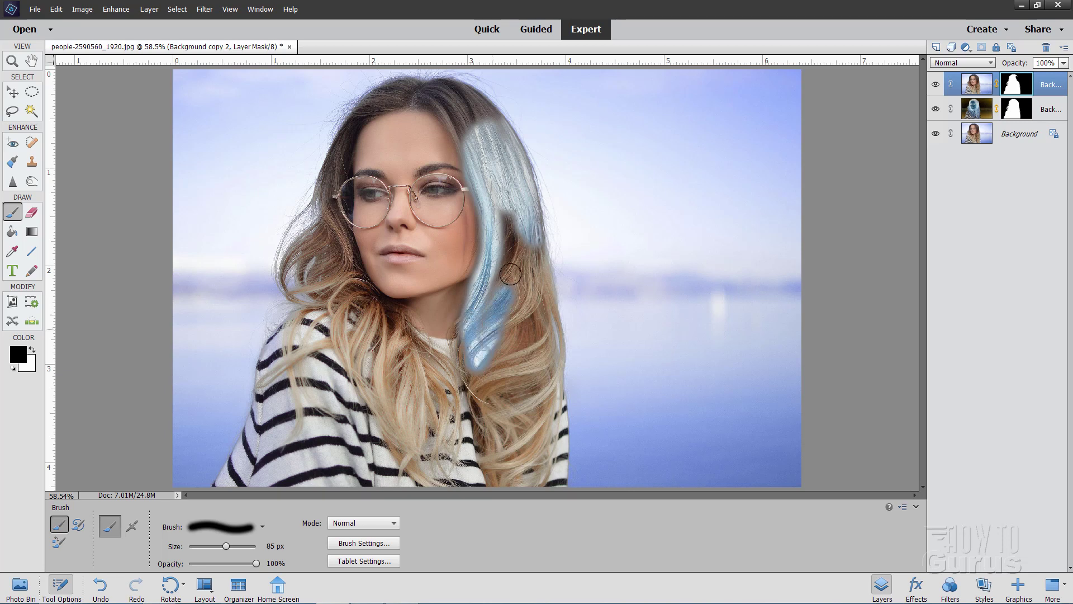
{"action": "mouse_move", "coordinate": [511, 274]}
{"action": "left_mouse_down"}
{"action": "mouse_move", "coordinate": [501, 280]}
{"action": "mouse_move", "coordinate": [505, 244]}
{"action": "mouse_move", "coordinate": [528, 230]}
{"action": "mouse_move", "coordinate": [571, 305]}
{"action": "mouse_move", "coordinate": [523, 367]}
{"action": "mouse_move", "coordinate": [500, 369]}
{"action": "mouse_move", "coordinate": [493, 345]}
{"action": "mouse_move", "coordinate": [475, 374]}
{"action": "mouse_move", "coordinate": [551, 362]}
{"action": "mouse_move", "coordinate": [505, 419]}
{"action": "mouse_move", "coordinate": [559, 428]}
{"action": "left_mouse_up"}
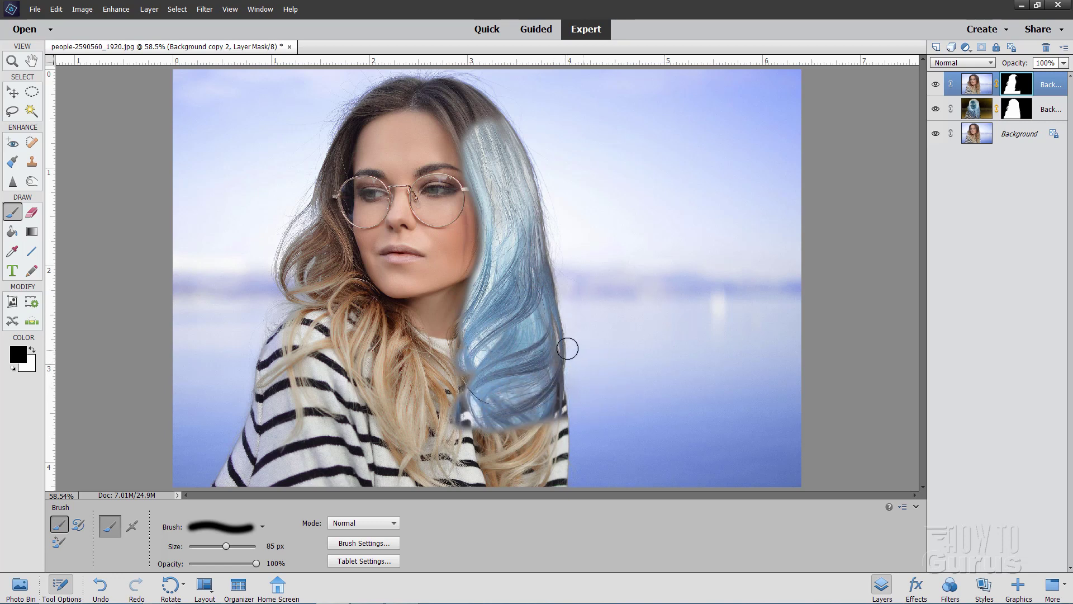
{"action": "left_click_drag", "start_coordinate": [577, 383], "coordinate": [561, 433]}
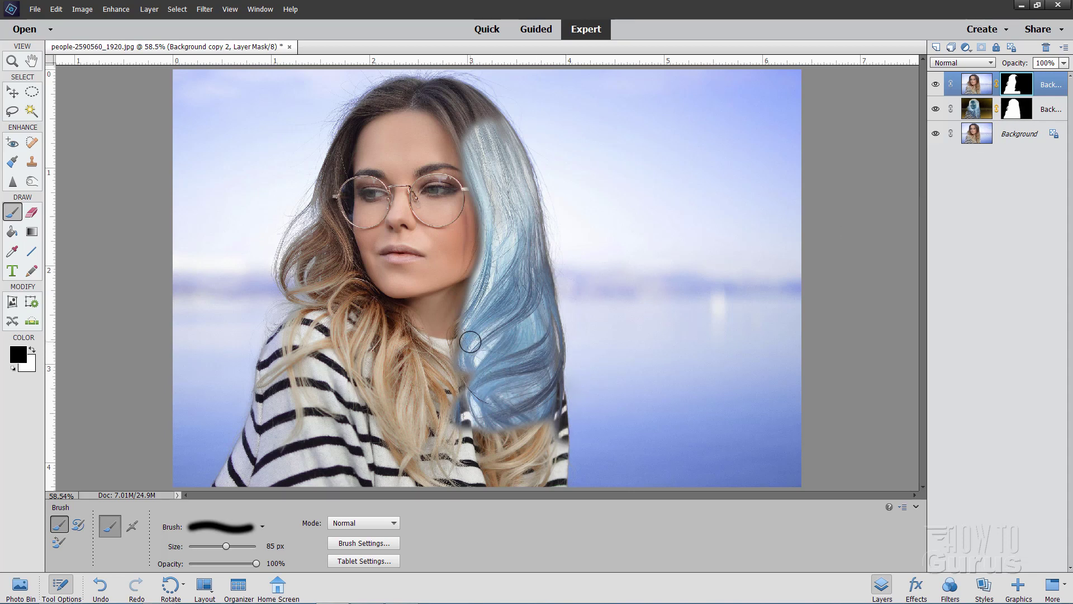
{"action": "mouse_move", "coordinate": [471, 342]}
{"action": "left_mouse_down"}
{"action": "mouse_move", "coordinate": [433, 348]}
{"action": "mouse_move", "coordinate": [369, 296]}
{"action": "mouse_move", "coordinate": [339, 218]}
{"action": "mouse_move", "coordinate": [358, 115]}
{"action": "mouse_move", "coordinate": [414, 92]}
{"action": "mouse_move", "coordinate": [349, 129]}
{"action": "mouse_move", "coordinate": [401, 94]}
{"action": "mouse_move", "coordinate": [437, 109]}
{"action": "mouse_move", "coordinate": [477, 148]}
{"action": "mouse_move", "coordinate": [460, 108]}
{"action": "mouse_move", "coordinate": [477, 120]}
{"action": "mouse_move", "coordinate": [429, 65]}
{"action": "mouse_move", "coordinate": [475, 105]}
{"action": "mouse_move", "coordinate": [456, 101]}
{"action": "left_mouse_up"}
Fix the stray dab atop the head, then paint black over the left-side golden hair
{"action": "left_click", "coordinate": [427, 129]}
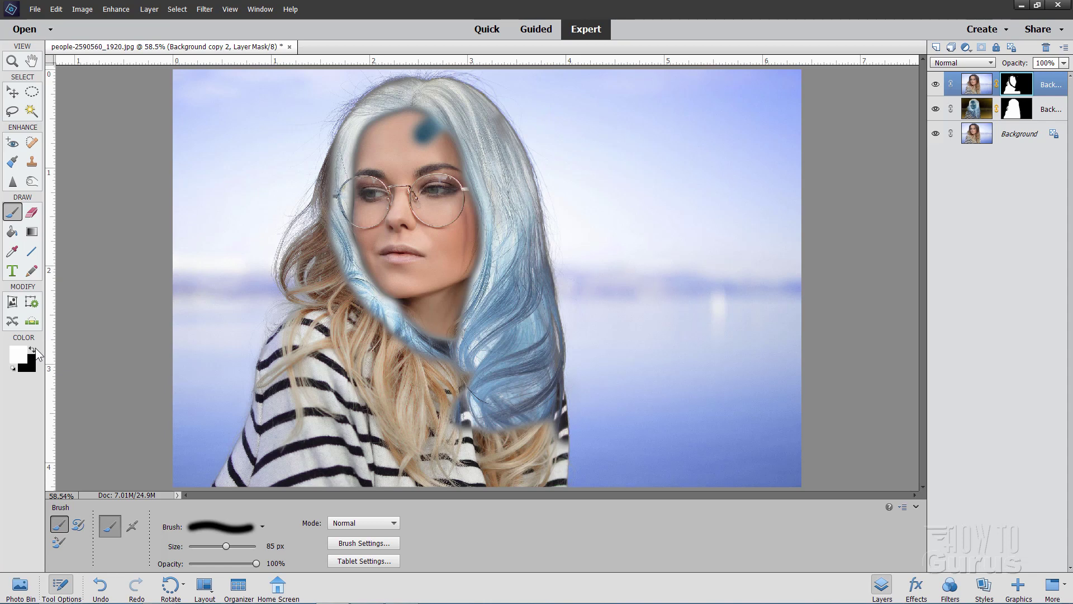
{"action": "mouse_move", "coordinate": [422, 148]}
{"action": "left_mouse_down"}
{"action": "mouse_move", "coordinate": [417, 125]}
{"action": "mouse_move", "coordinate": [431, 139]}
{"action": "mouse_move", "coordinate": [415, 126]}
{"action": "mouse_move", "coordinate": [434, 140]}
{"action": "mouse_move", "coordinate": [428, 148]}
{"action": "mouse_move", "coordinate": [413, 127]}
{"action": "left_mouse_up"}
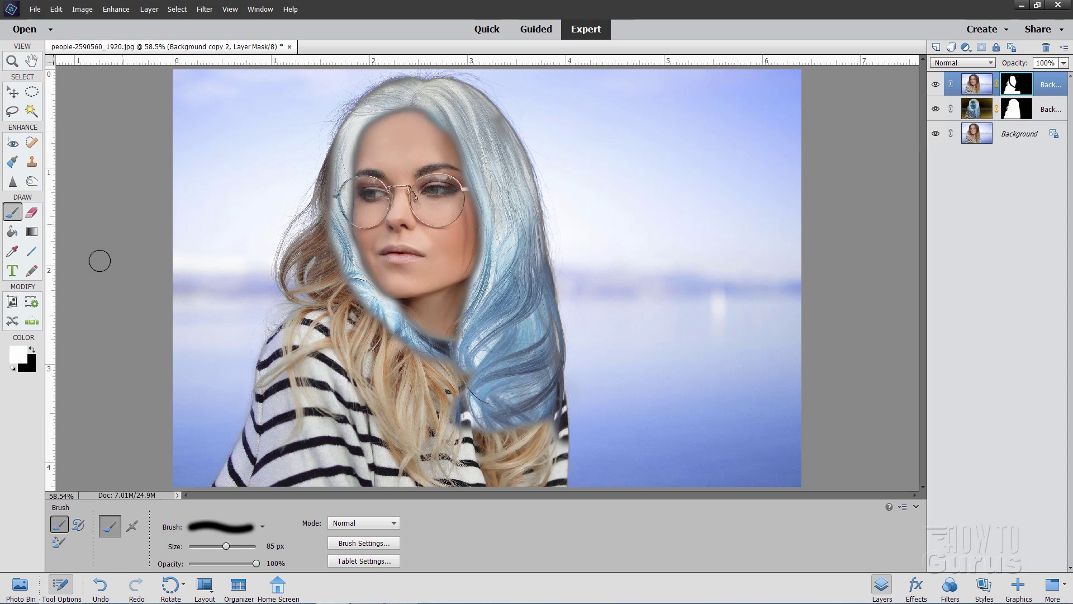
{"action": "left_click", "coordinate": [35, 350]}
{"action": "mouse_move", "coordinate": [331, 136]}
{"action": "left_mouse_down"}
{"action": "mouse_move", "coordinate": [314, 238]}
{"action": "mouse_move", "coordinate": [266, 264]}
{"action": "mouse_move", "coordinate": [304, 216]}
{"action": "mouse_move", "coordinate": [300, 232]}
{"action": "mouse_move", "coordinate": [355, 303]}
{"action": "mouse_move", "coordinate": [343, 314]}
{"action": "mouse_move", "coordinate": [298, 257]}
{"action": "mouse_move", "coordinate": [268, 244]}
{"action": "mouse_move", "coordinate": [329, 323]}
{"action": "mouse_move", "coordinate": [352, 343]}
{"action": "mouse_move", "coordinate": [344, 320]}
{"action": "mouse_move", "coordinate": [392, 356]}
{"action": "mouse_move", "coordinate": [365, 349]}
{"action": "mouse_move", "coordinate": [383, 365]}
{"action": "mouse_move", "coordinate": [356, 361]}
{"action": "mouse_move", "coordinate": [355, 329]}
{"action": "mouse_move", "coordinate": [387, 356]}
{"action": "mouse_move", "coordinate": [375, 384]}
{"action": "mouse_move", "coordinate": [438, 378]}
{"action": "mouse_move", "coordinate": [391, 346]}
{"action": "mouse_move", "coordinate": [379, 322]}
{"action": "mouse_move", "coordinate": [407, 350]}
{"action": "mouse_move", "coordinate": [475, 385]}
{"action": "mouse_move", "coordinate": [456, 375]}
{"action": "mouse_move", "coordinate": [476, 374]}
{"action": "mouse_move", "coordinate": [485, 391]}
{"action": "mouse_move", "coordinate": [454, 398]}
{"action": "mouse_move", "coordinate": [445, 380]}
{"action": "mouse_move", "coordinate": [388, 422]}
{"action": "mouse_move", "coordinate": [424, 426]}
{"action": "mouse_move", "coordinate": [411, 455]}
{"action": "mouse_move", "coordinate": [448, 456]}
{"action": "mouse_move", "coordinate": [421, 483]}
{"action": "mouse_move", "coordinate": [582, 466]}
{"action": "mouse_move", "coordinate": [543, 397]}
{"action": "mouse_move", "coordinate": [563, 418]}
{"action": "mouse_move", "coordinate": [440, 450]}
{"action": "mouse_move", "coordinate": [386, 413]}
{"action": "mouse_move", "coordinate": [356, 357]}
{"action": "mouse_move", "coordinate": [325, 349]}
{"action": "mouse_move", "coordinate": [300, 322]}
{"action": "mouse_move", "coordinate": [218, 313]}
{"action": "mouse_move", "coordinate": [212, 364]}
{"action": "mouse_move", "coordinate": [222, 322]}
{"action": "mouse_move", "coordinate": [255, 344]}
{"action": "mouse_move", "coordinate": [281, 383]}
{"action": "mouse_move", "coordinate": [306, 387]}
{"action": "mouse_move", "coordinate": [279, 375]}
{"action": "mouse_move", "coordinate": [278, 391]}
{"action": "mouse_move", "coordinate": [355, 383]}
{"action": "mouse_move", "coordinate": [329, 376]}
{"action": "mouse_move", "coordinate": [340, 393]}
{"action": "mouse_move", "coordinate": [259, 406]}
{"action": "mouse_move", "coordinate": [288, 419]}
{"action": "mouse_move", "coordinate": [226, 434]}
{"action": "mouse_move", "coordinate": [390, 493]}
{"action": "mouse_move", "coordinate": [306, 466]}
{"action": "mouse_move", "coordinate": [343, 429]}
{"action": "left_mouse_up"}
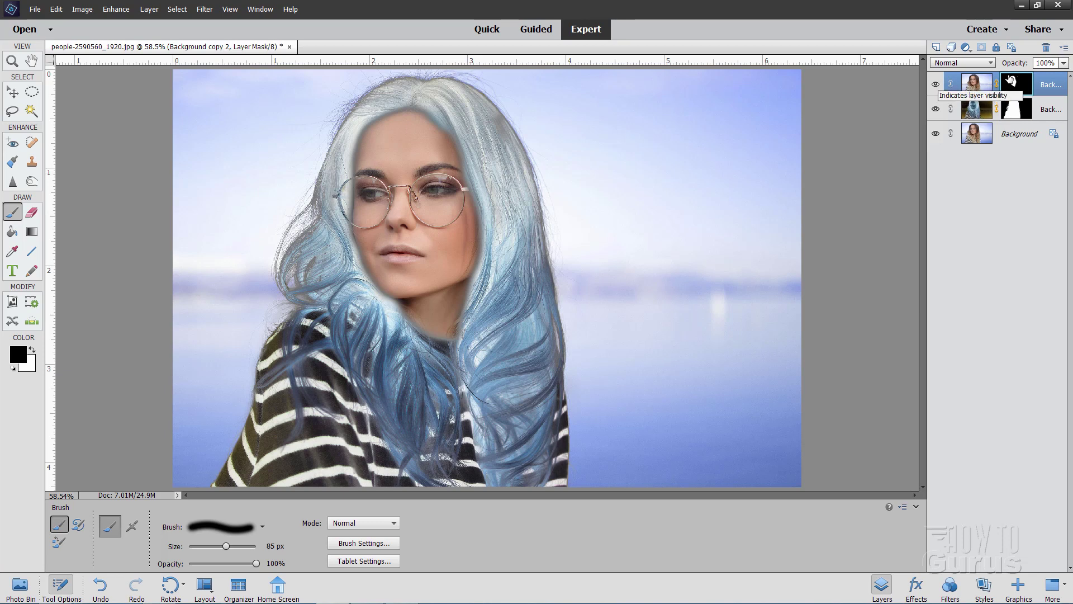
{"action": "left_click", "coordinate": [936, 133]}
{"action": "left_click", "coordinate": [936, 110]}
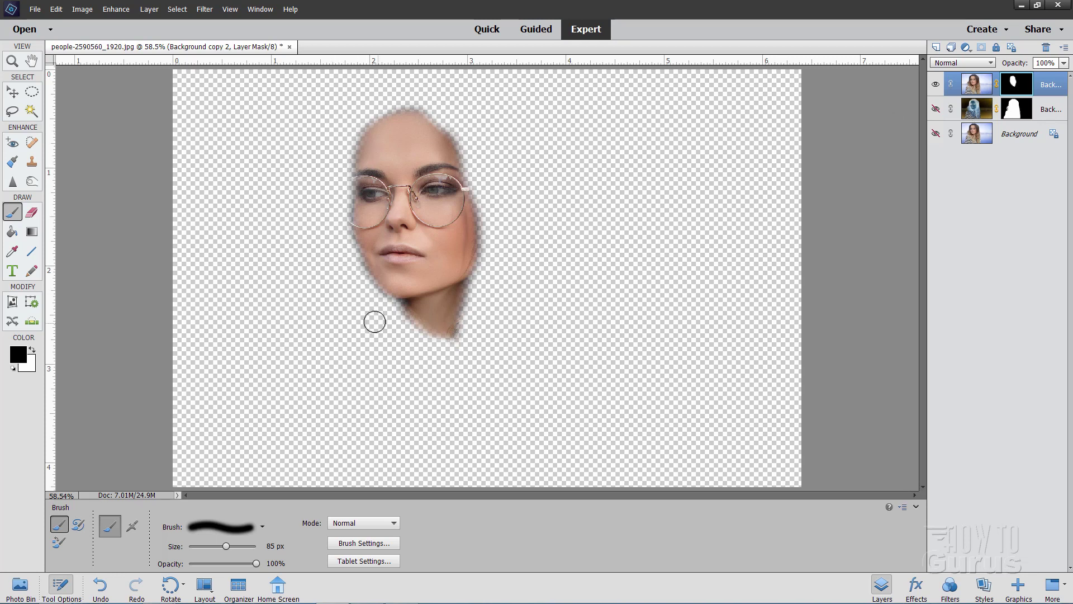
{"action": "left_click", "coordinate": [937, 110]}
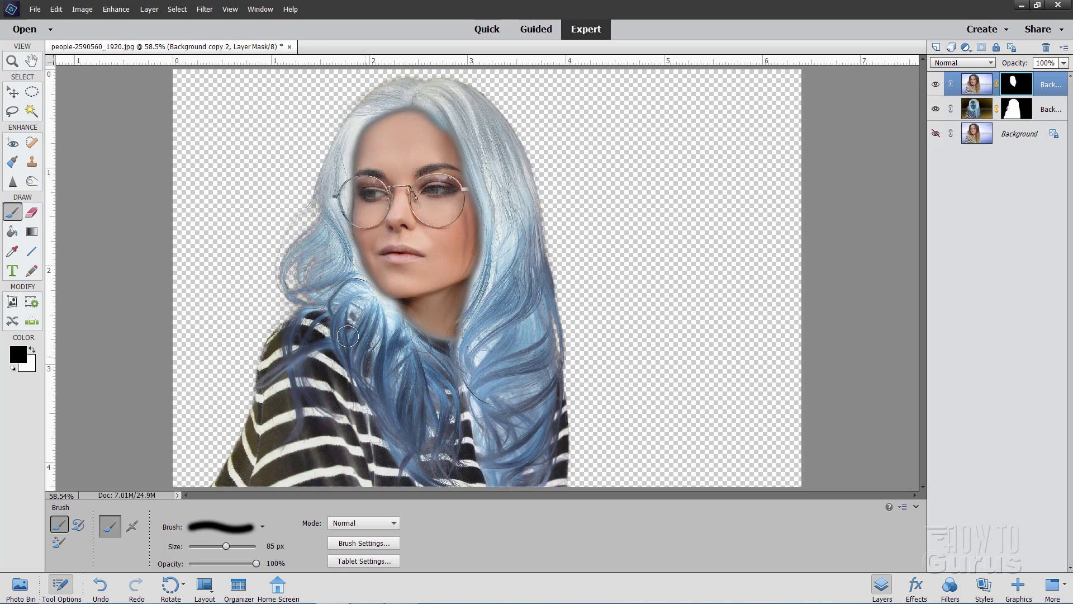
{"action": "left_click", "coordinate": [935, 135]}
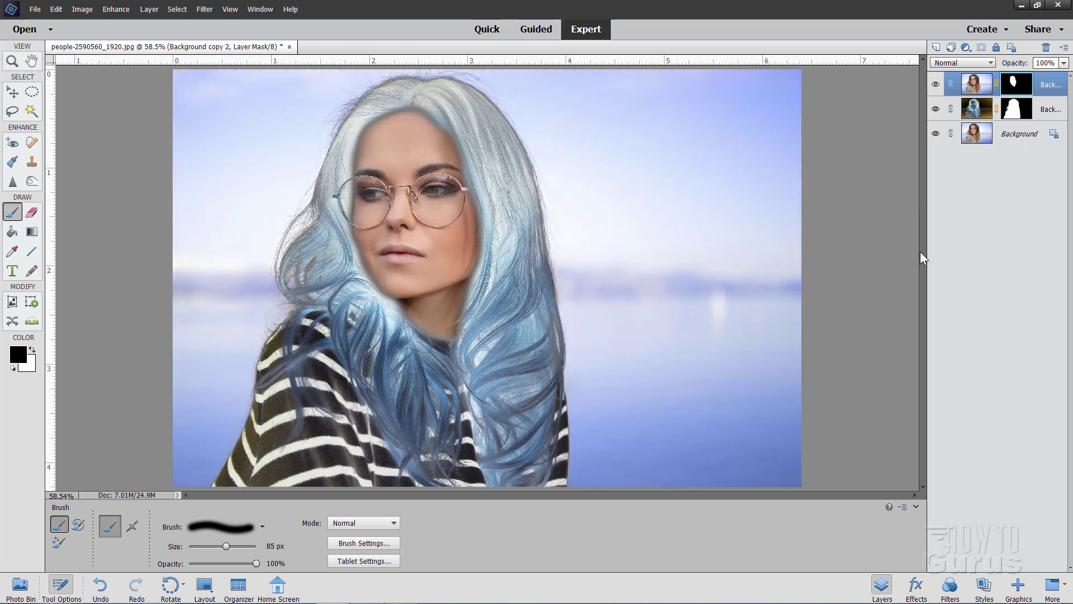